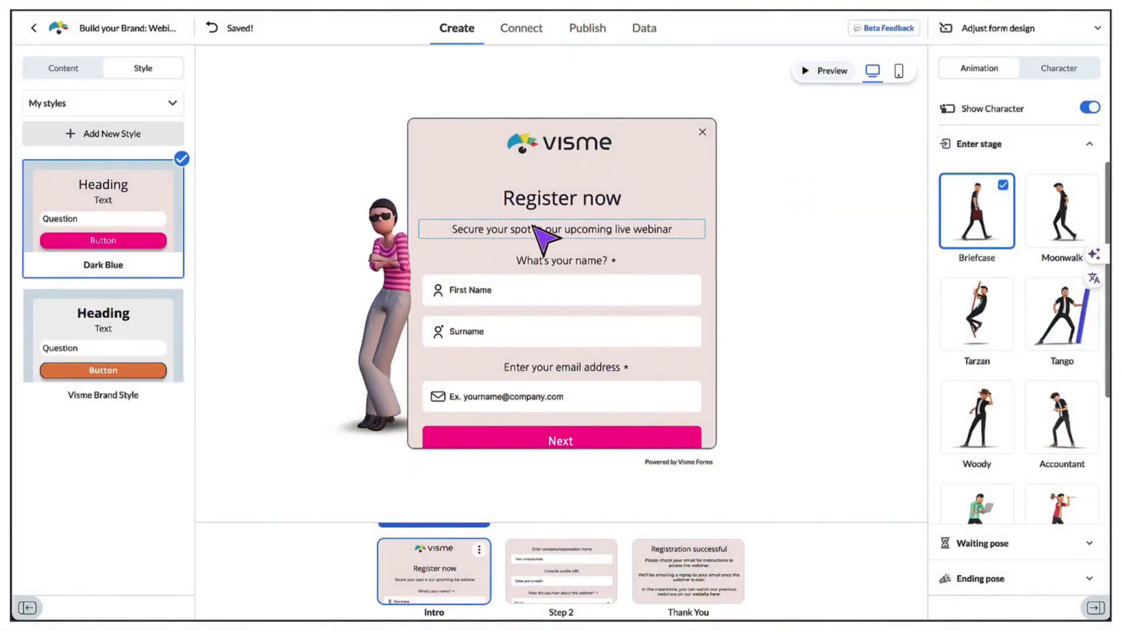
Preview the Step 2, Thank You and Intro pages, then turn off Show Character.
{"action": "left_click", "coordinate": [530, 582]}
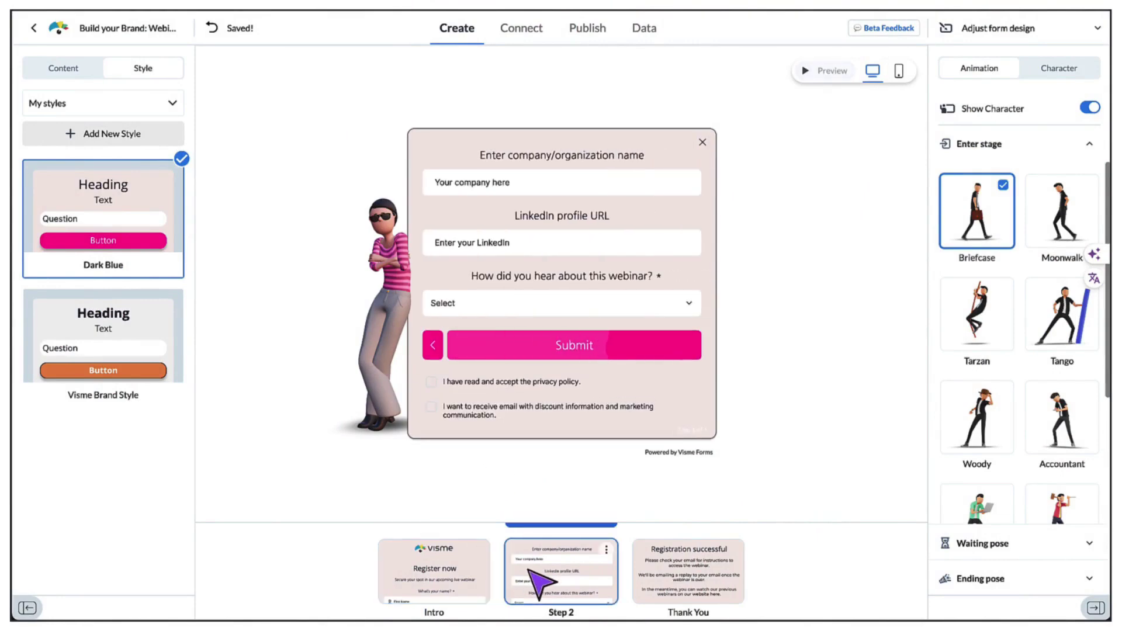
{"action": "left_click", "coordinate": [680, 583]}
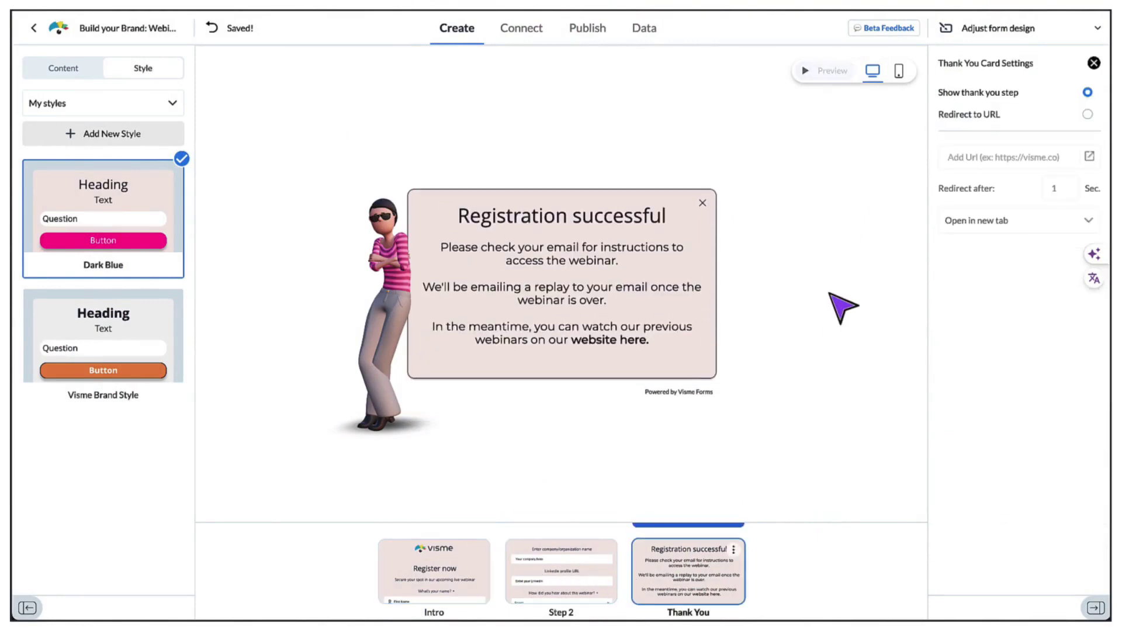
{"action": "left_click", "coordinate": [459, 563]}
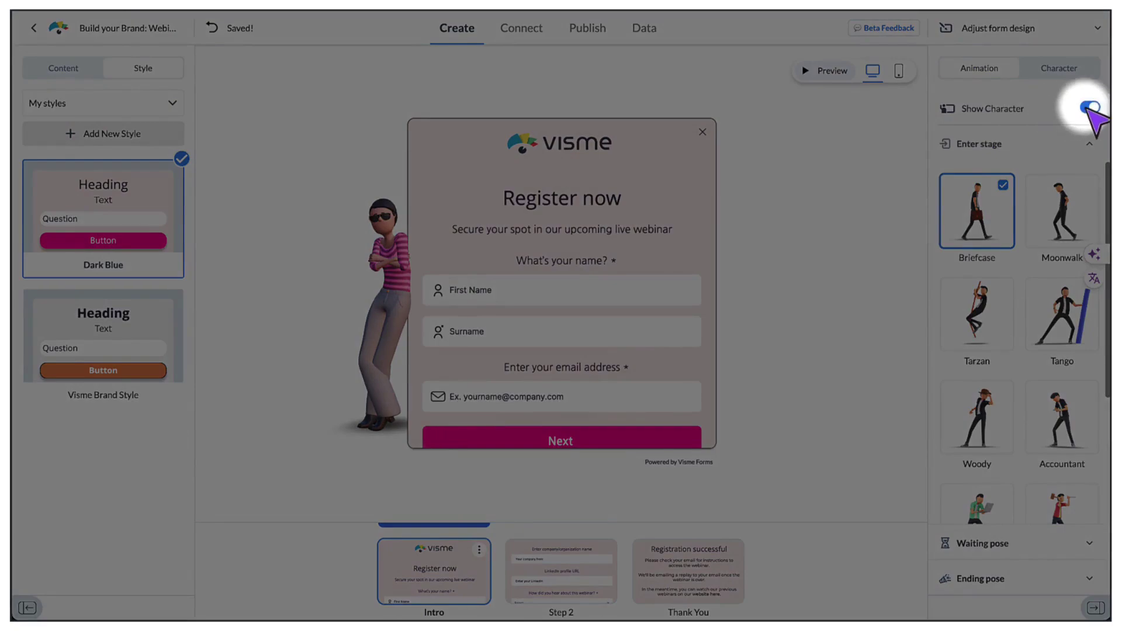
{"action": "left_click", "coordinate": [1090, 108]}
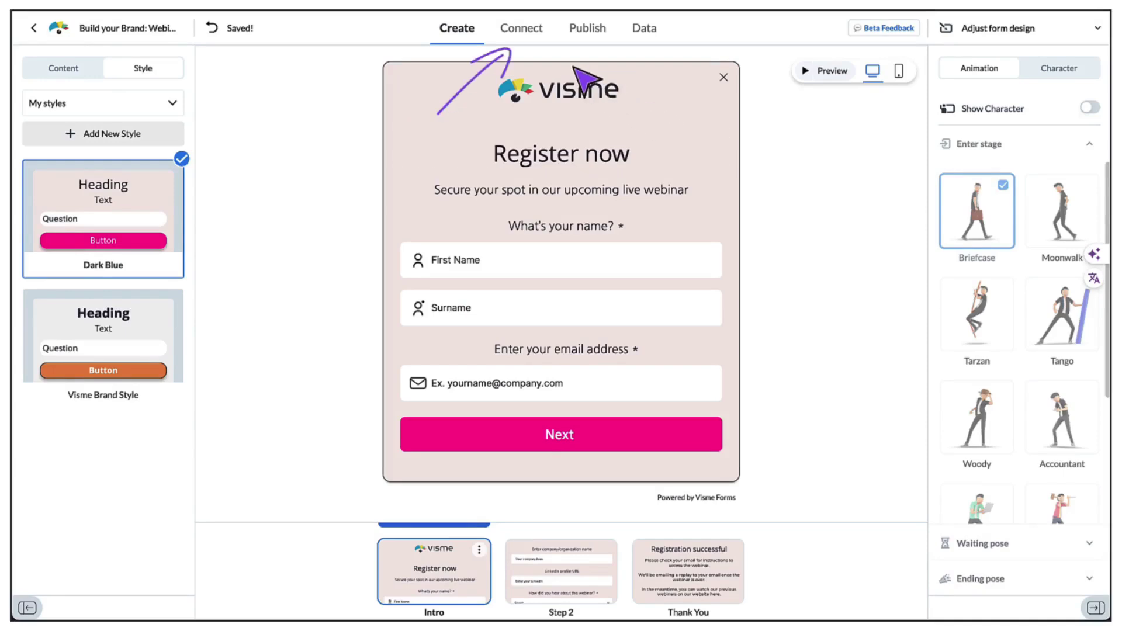
Show the Connect integrations for the form, such as MailChimp, Hubspot and Google Sheets.
{"action": "left_click", "coordinate": [522, 28]}
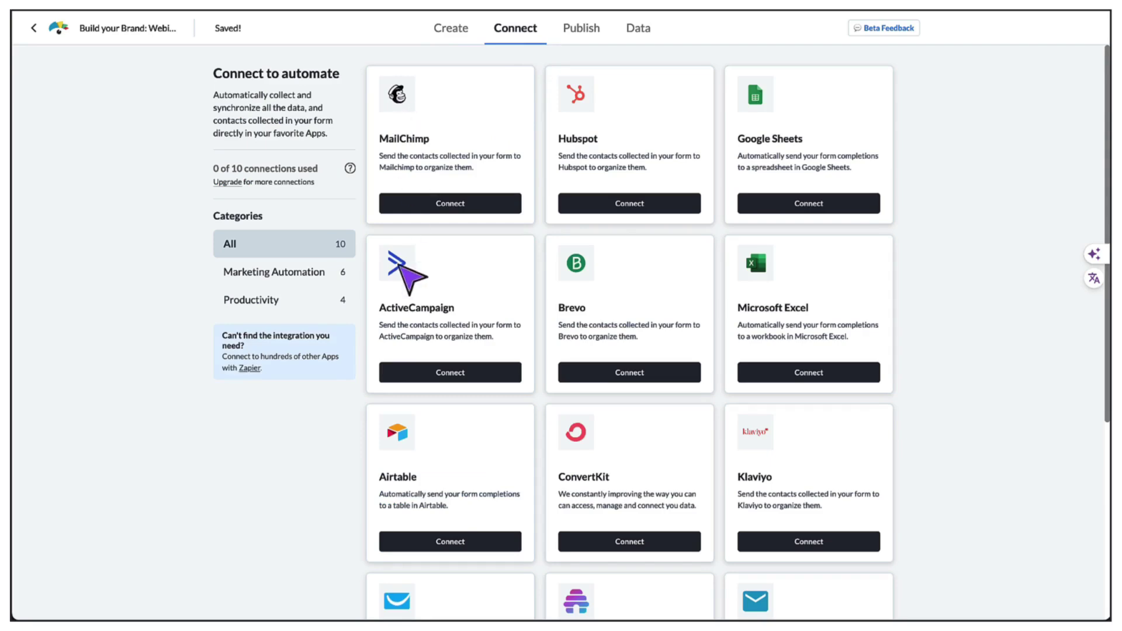
{"action": "scroll", "coordinate": [399, 272], "scroll_direction": "down", "scroll_amount": 1}
{"action": "scroll", "coordinate": [399, 276], "scroll_direction": "down", "scroll_amount": 2}
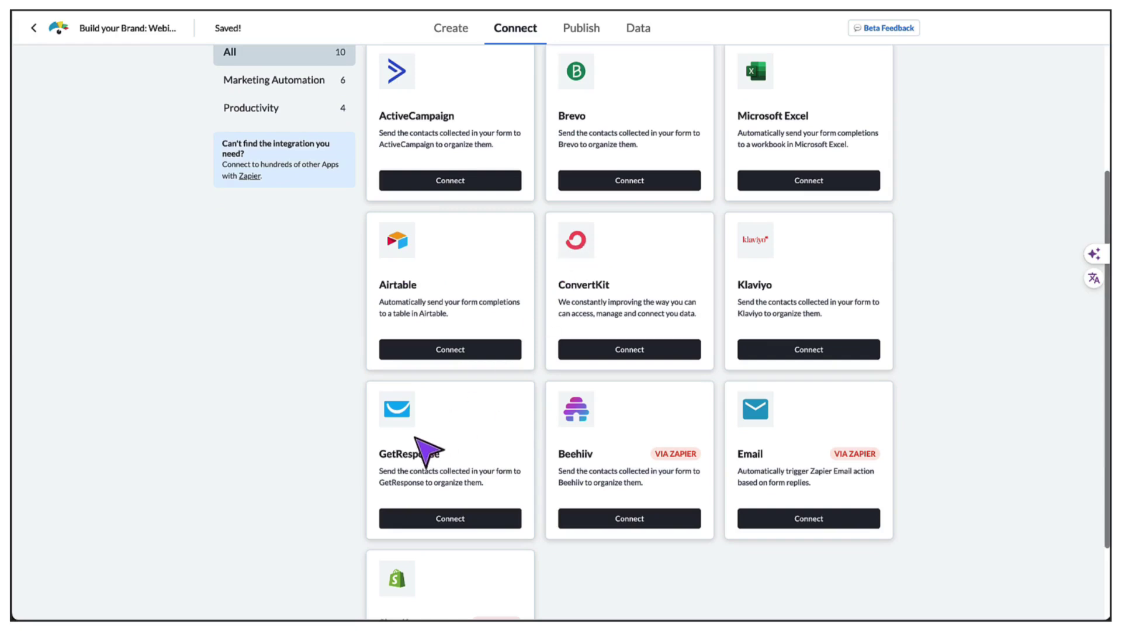
{"action": "scroll", "coordinate": [426, 452], "scroll_direction": "up", "scroll_amount": 3}
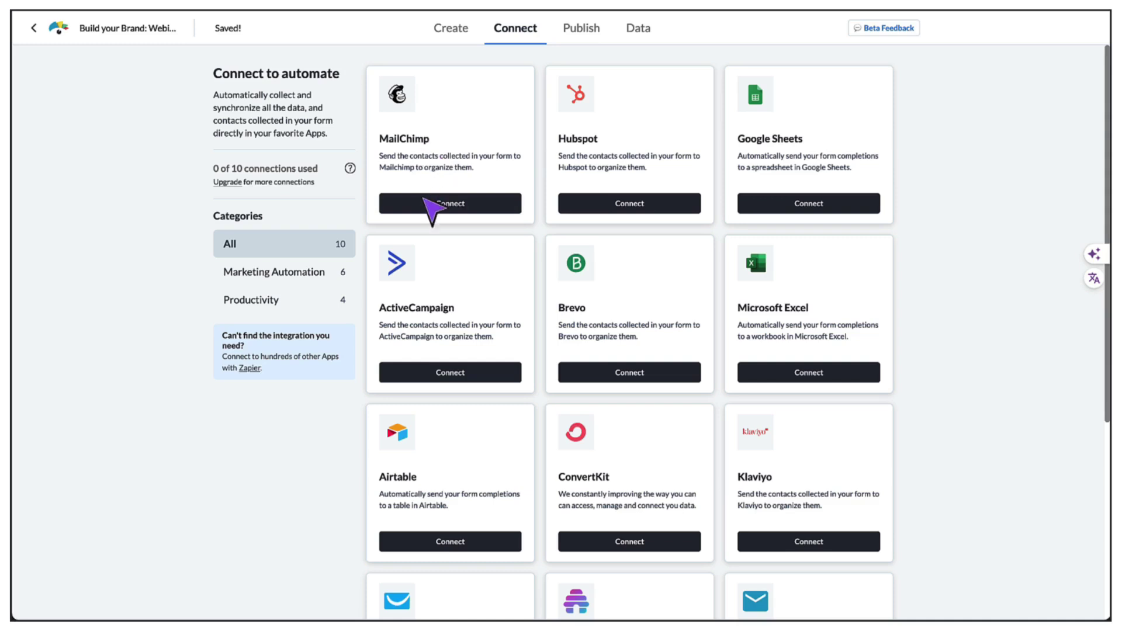
Log in to MailChimp and allow Visme Forms to access the account.
{"action": "left_click", "coordinate": [440, 204]}
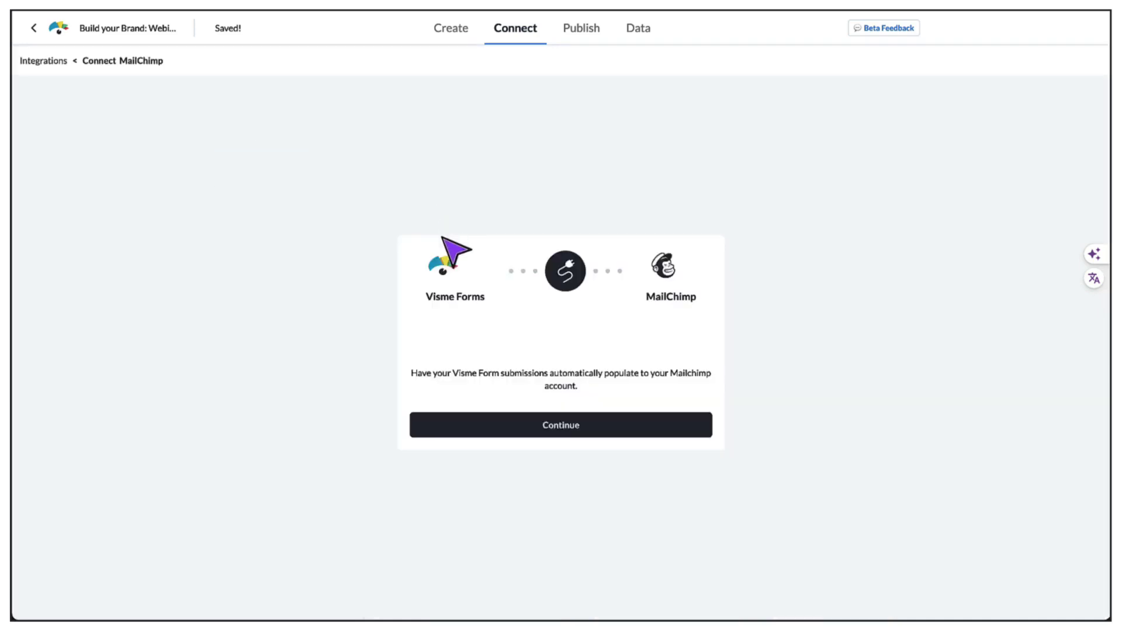
{"action": "left_click", "coordinate": [555, 427]}
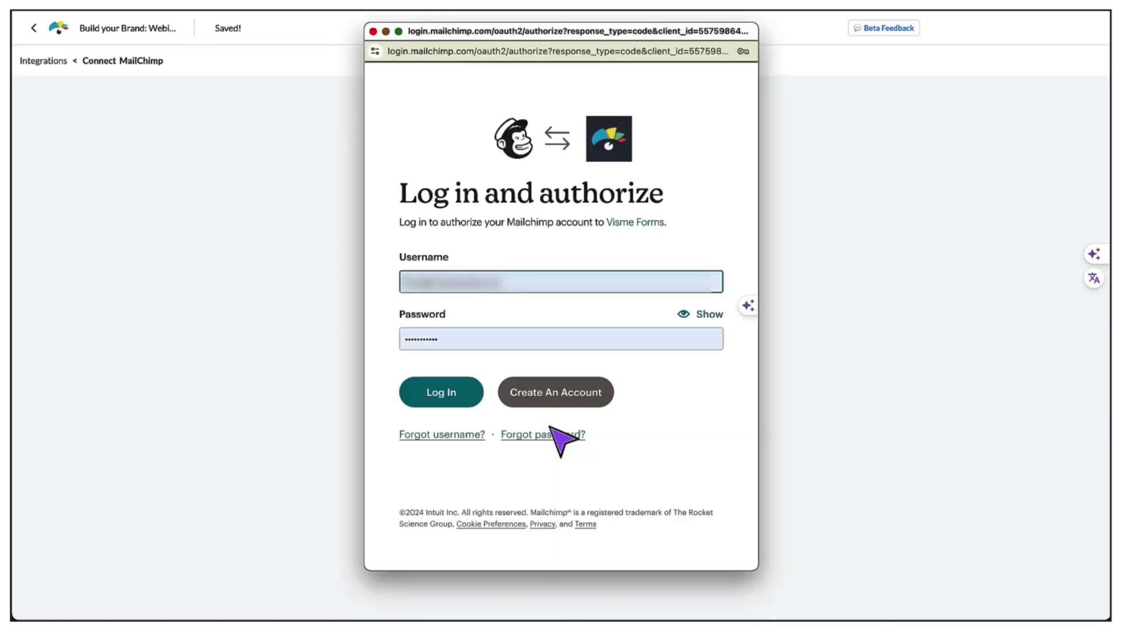
{"action": "left_click", "coordinate": [453, 397]}
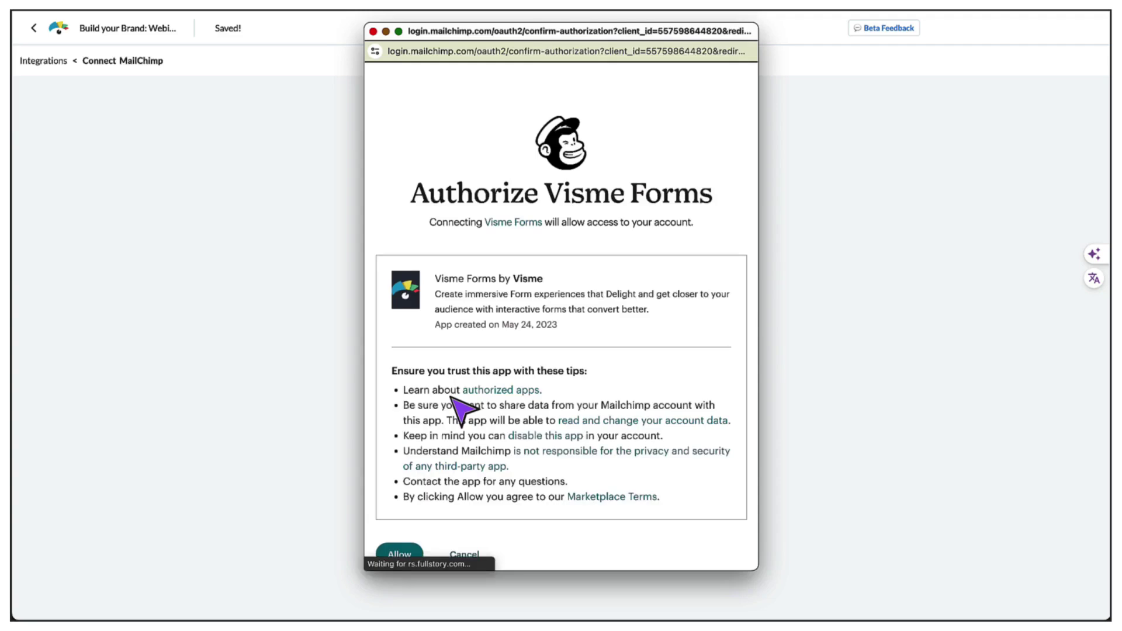
{"action": "scroll", "coordinate": [452, 396], "scroll_direction": "down", "scroll_amount": 1}
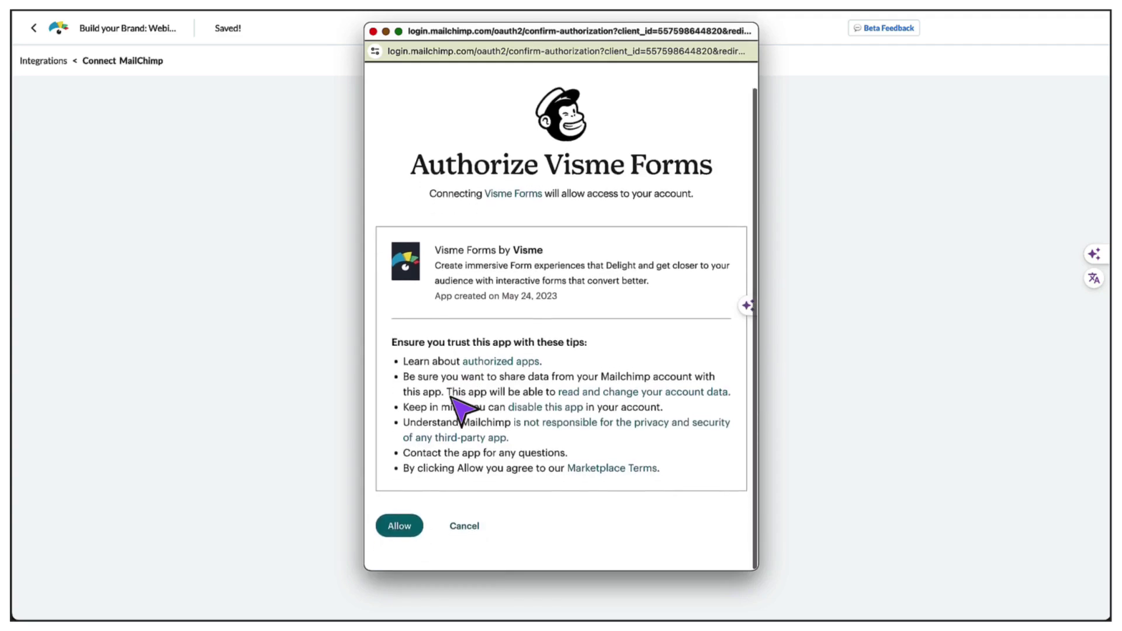
{"action": "left_click", "coordinate": [400, 528]}
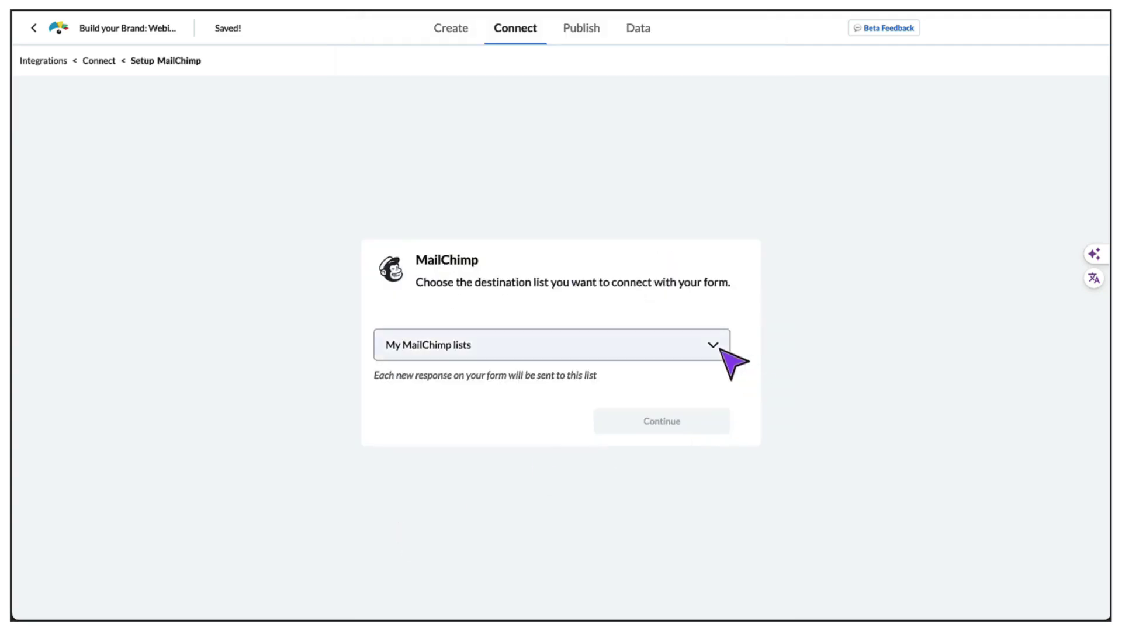
Choose Visme Webinar as the destination list and review the how-did-you-hear answers.
{"action": "left_click", "coordinate": [719, 349]}
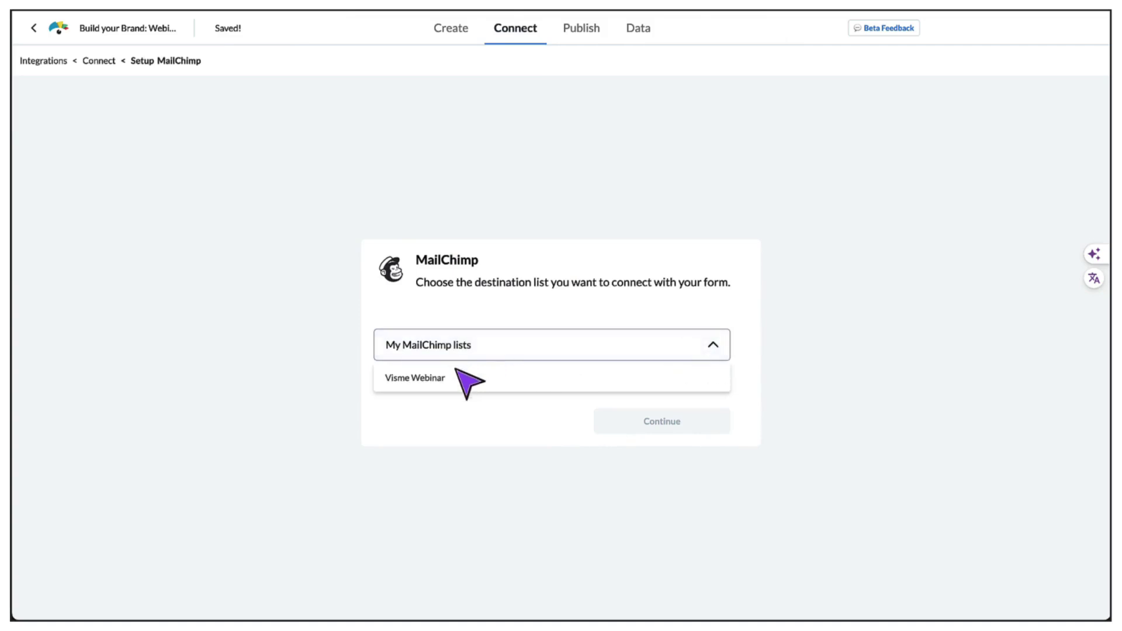
{"action": "left_click", "coordinate": [428, 380]}
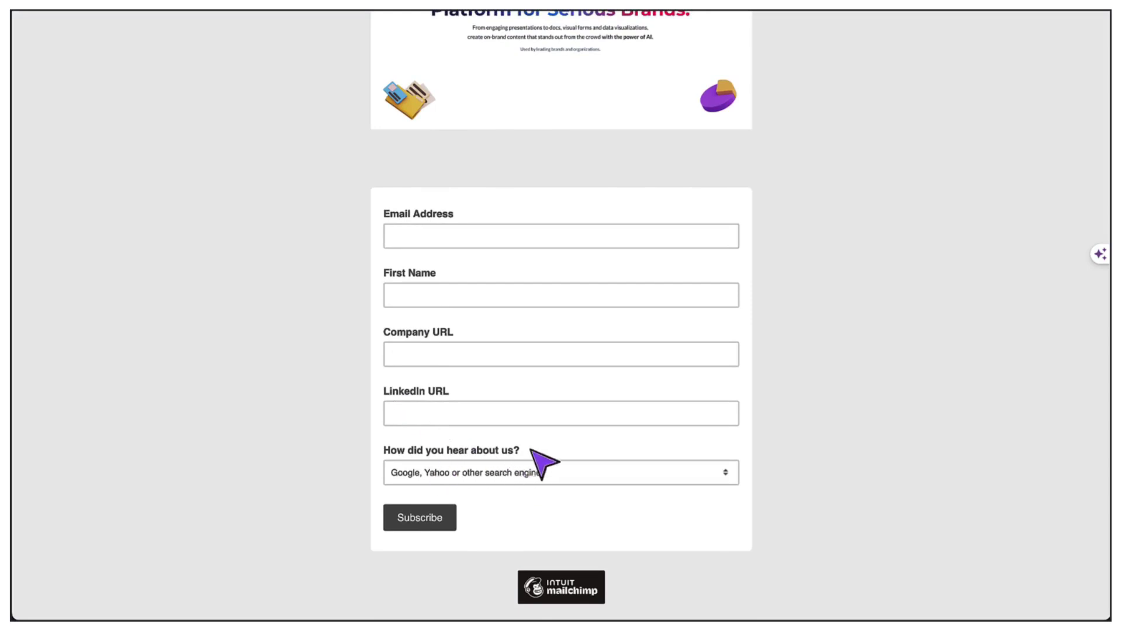
{"action": "left_click", "coordinate": [562, 482]}
Map questions to First Name, Last Name, Company URL and LinkedIn URL, then finish connecting.
{"action": "left_click", "coordinate": [562, 478]}
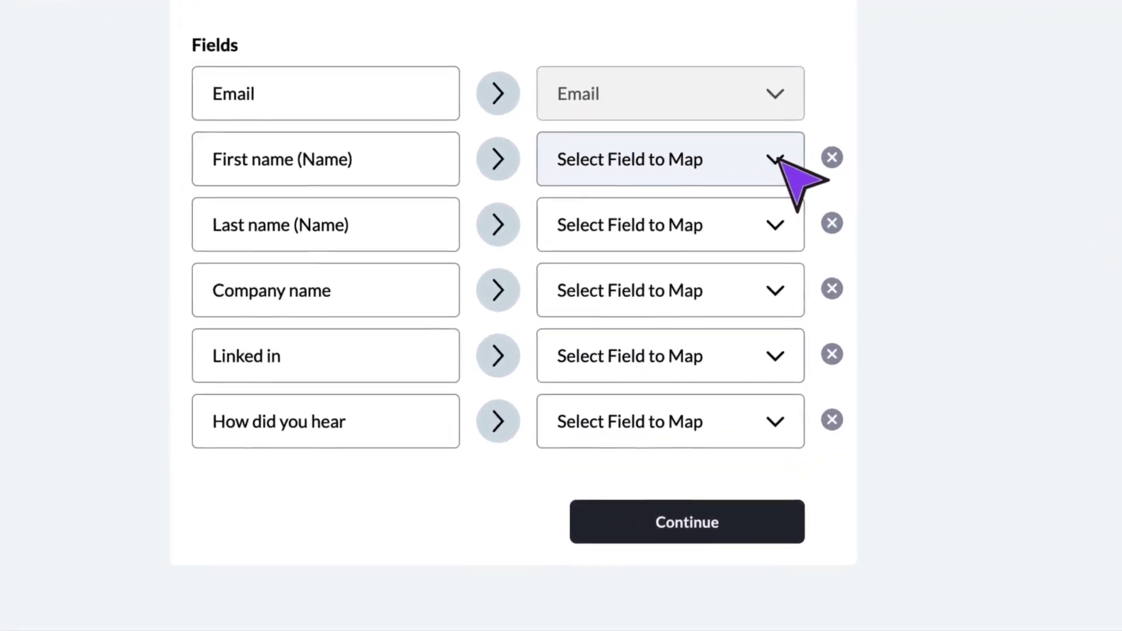
{"action": "left_click", "coordinate": [775, 160]}
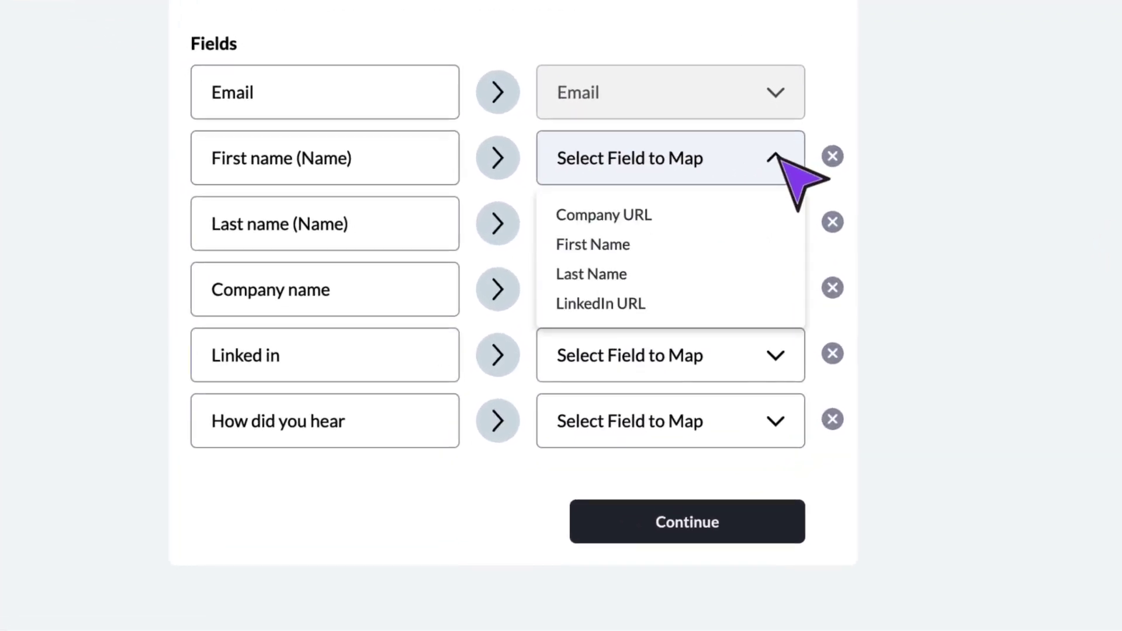
{"action": "left_click", "coordinate": [583, 247]}
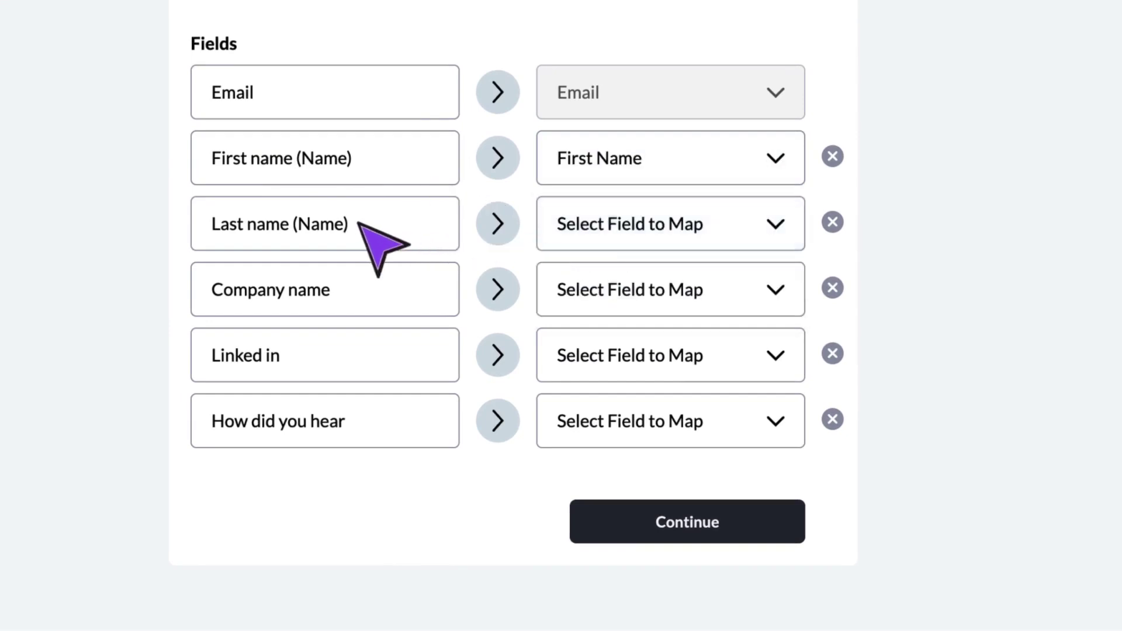
{"action": "left_click", "coordinate": [628, 230]}
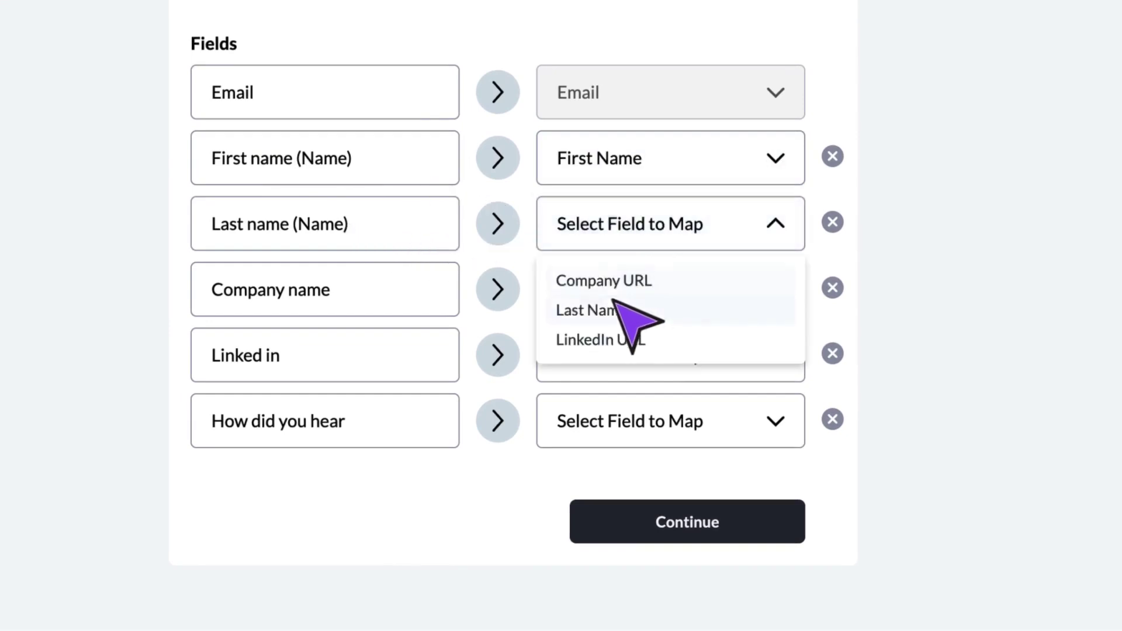
{"action": "left_click", "coordinate": [627, 316]}
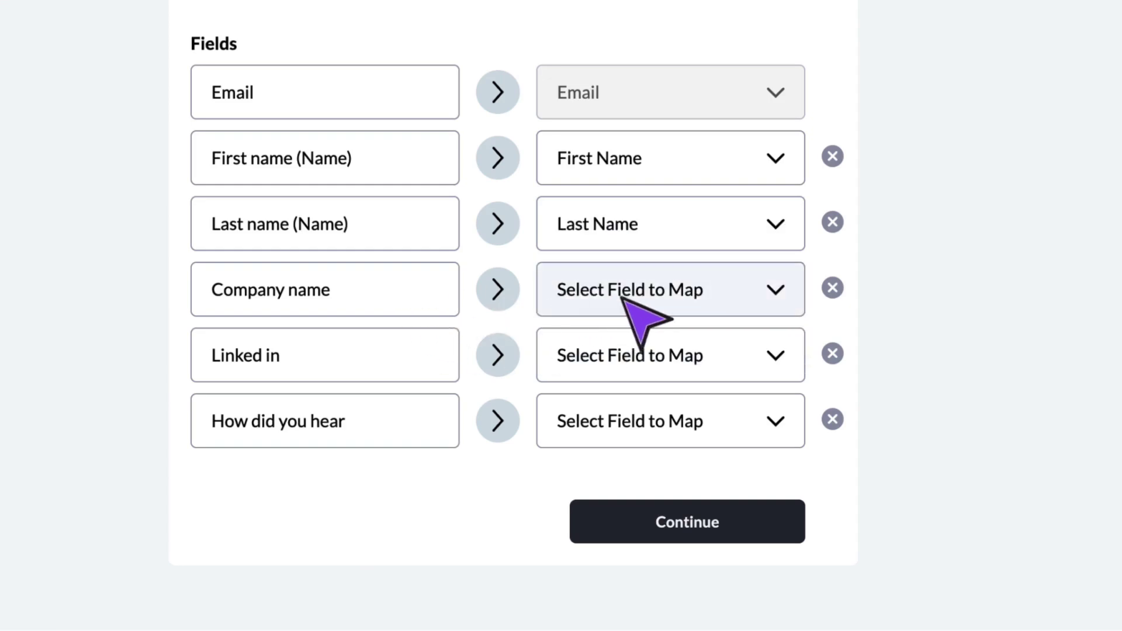
{"action": "left_click", "coordinate": [626, 297]}
{"action": "left_click", "coordinate": [613, 344]}
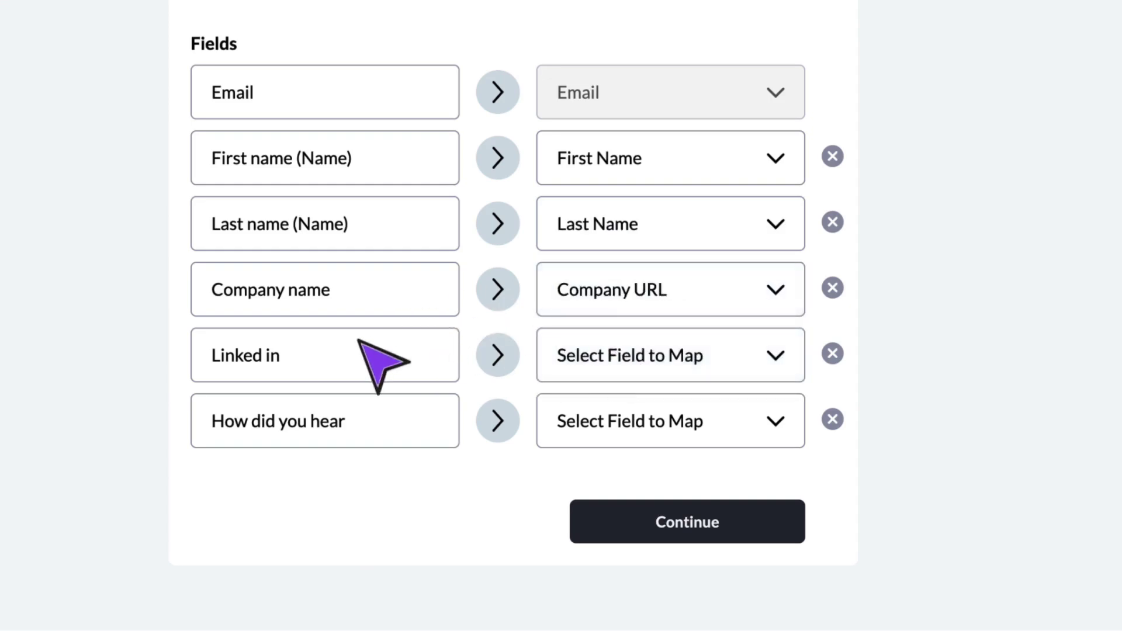
{"action": "left_click", "coordinate": [606, 364]}
{"action": "left_click", "coordinate": [604, 405]}
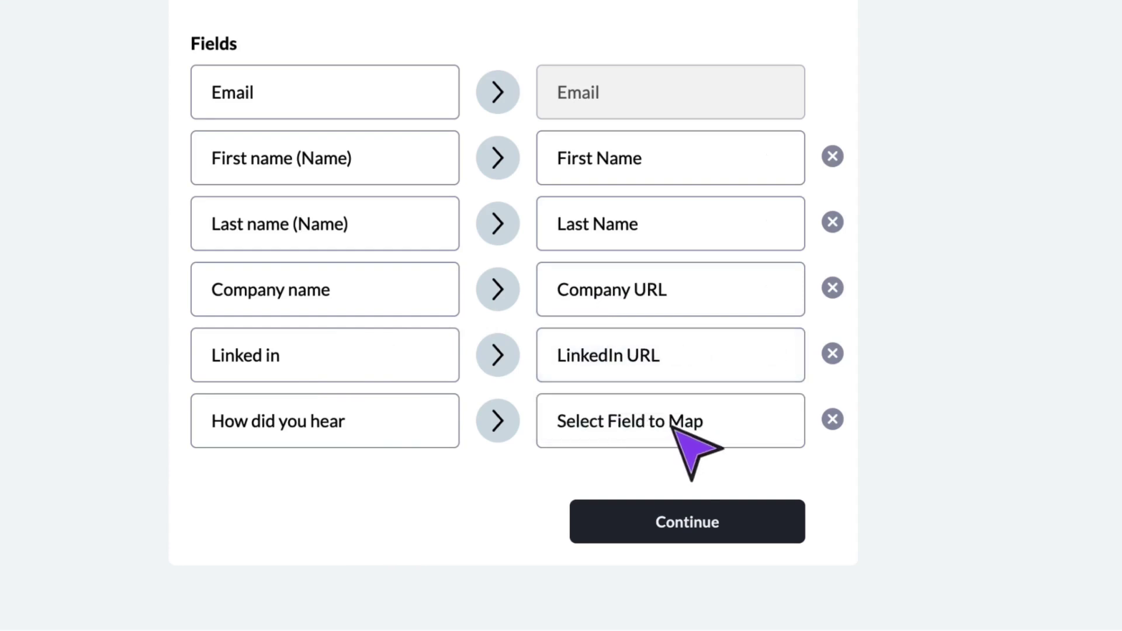
{"action": "left_click", "coordinate": [649, 533]}
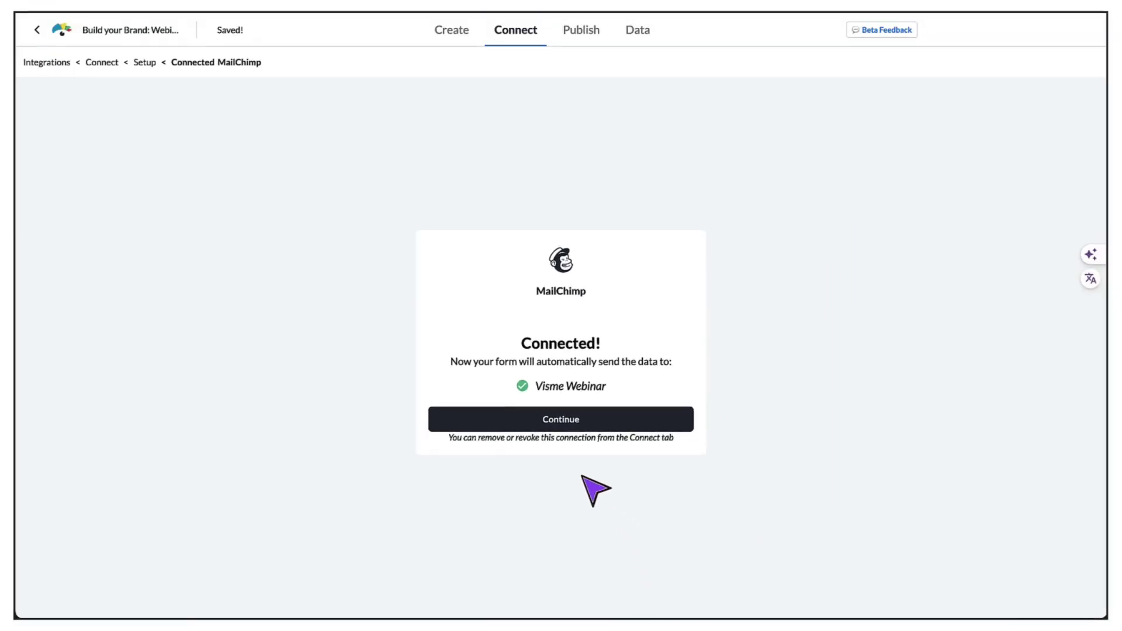
{"action": "left_click", "coordinate": [572, 421]}
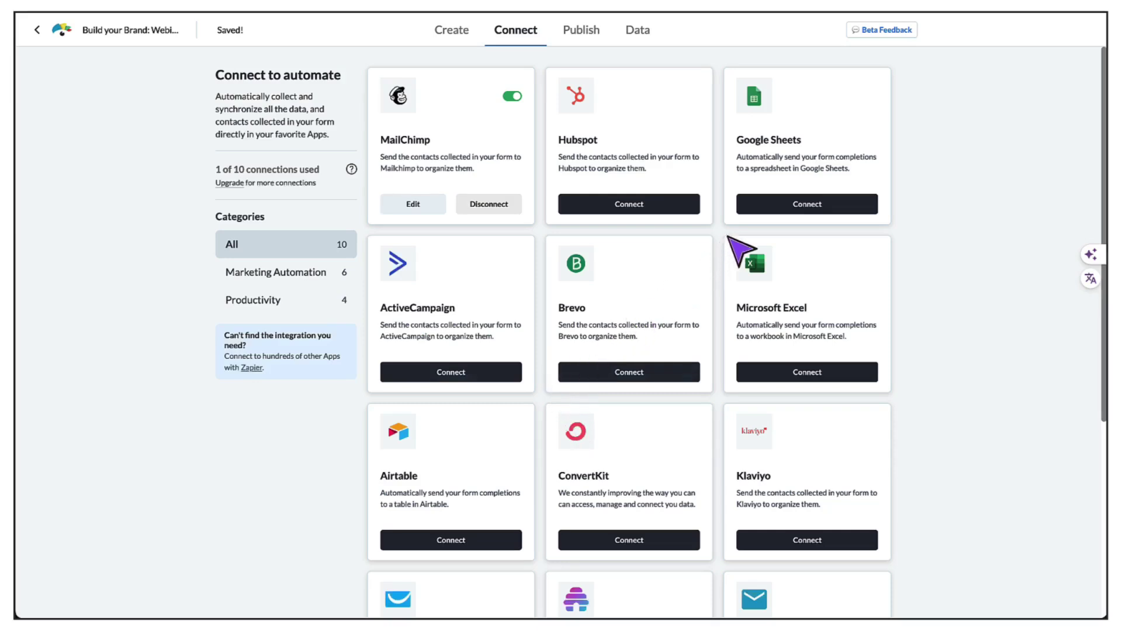
Sign in with a Google account and grant Visme access for Google Sheets.
{"action": "left_click", "coordinate": [808, 204]}
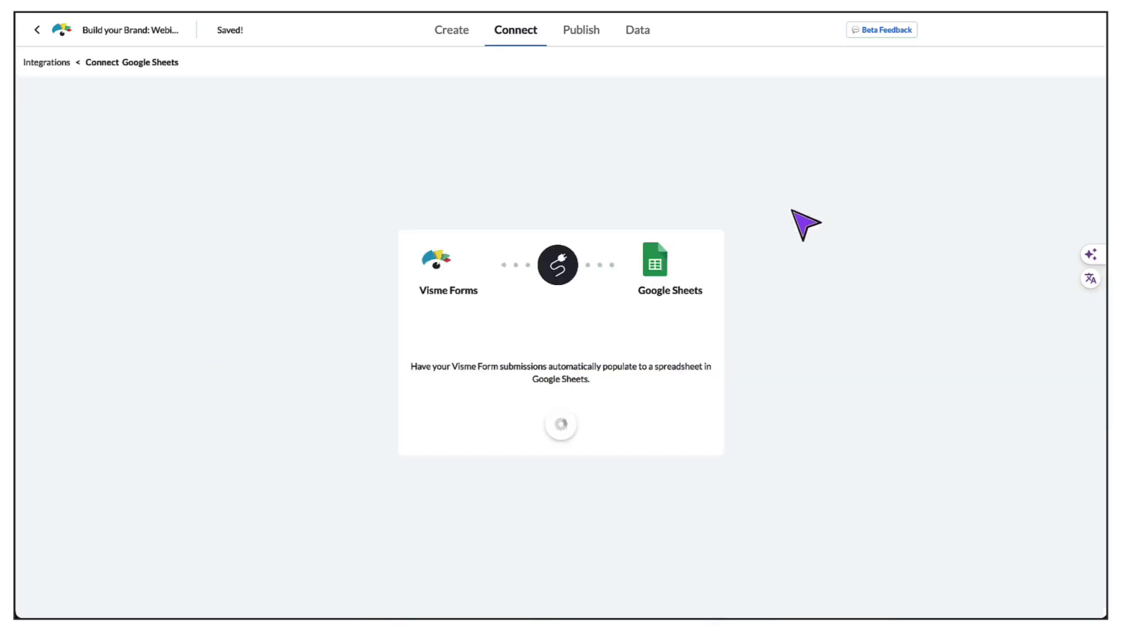
{"action": "left_click", "coordinate": [568, 425]}
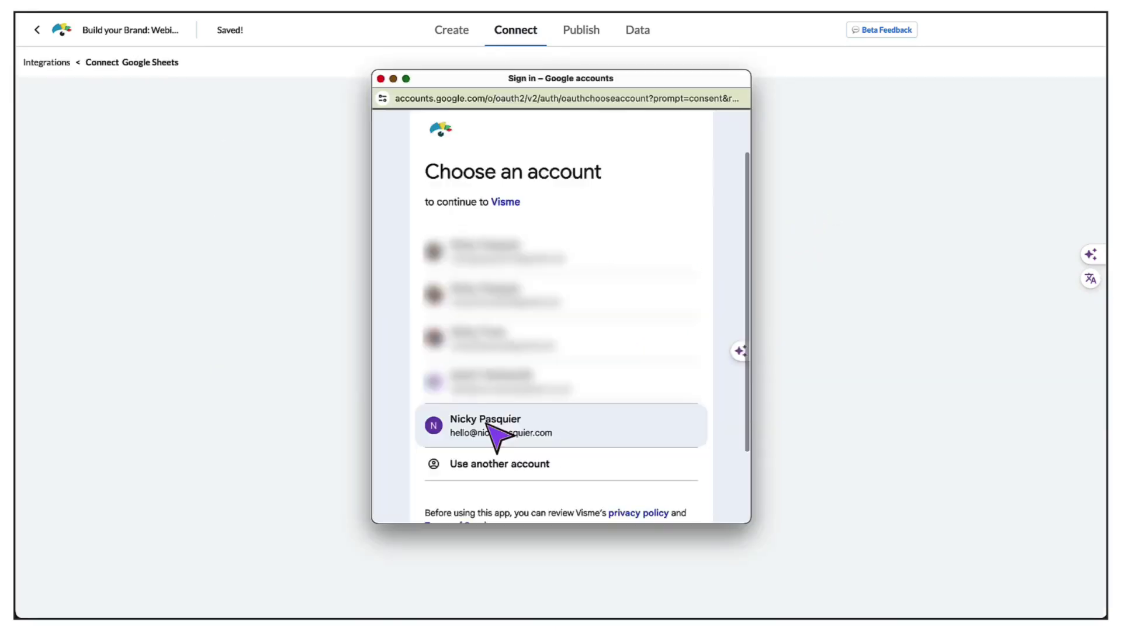
{"action": "left_click", "coordinate": [495, 428]}
{"action": "scroll", "coordinate": [500, 431], "scroll_direction": "down", "scroll_amount": 3}
{"action": "left_click", "coordinate": [640, 432]}
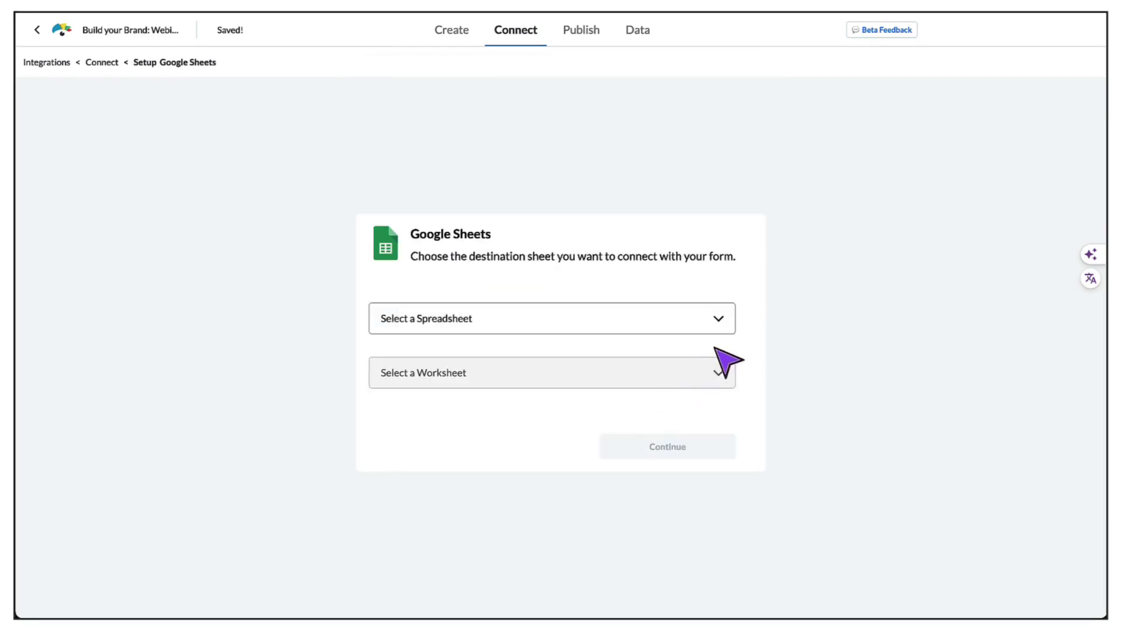
Send responses to the Signup Form Webinar worksheet in the Visme Webinar Form spreadsheet.
{"action": "left_click", "coordinate": [721, 318]}
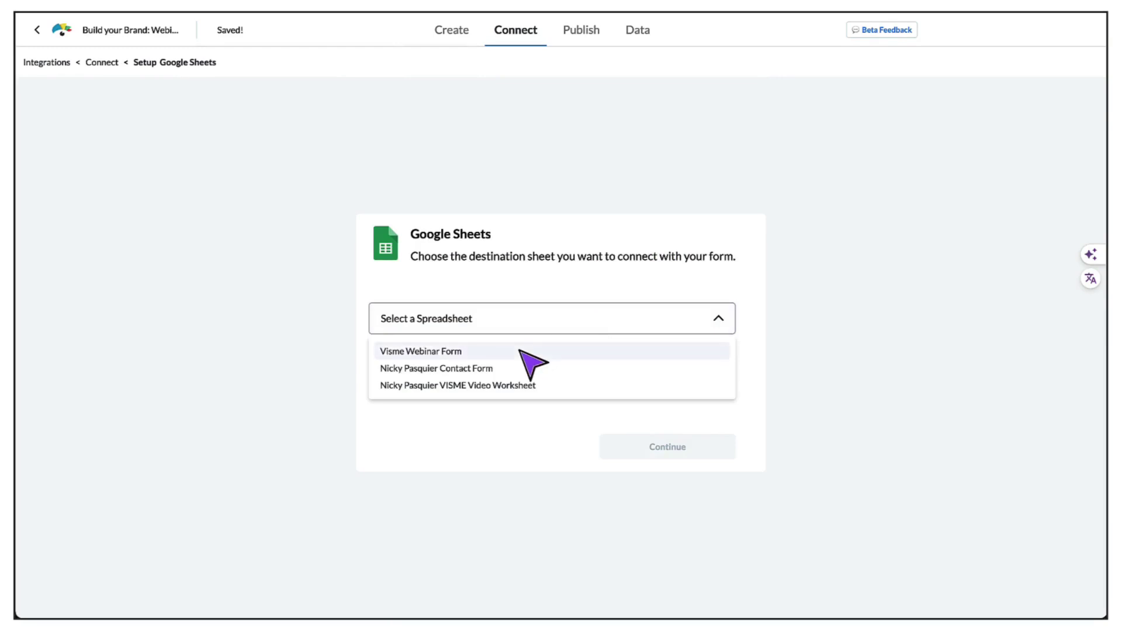
{"action": "left_click", "coordinate": [415, 350]}
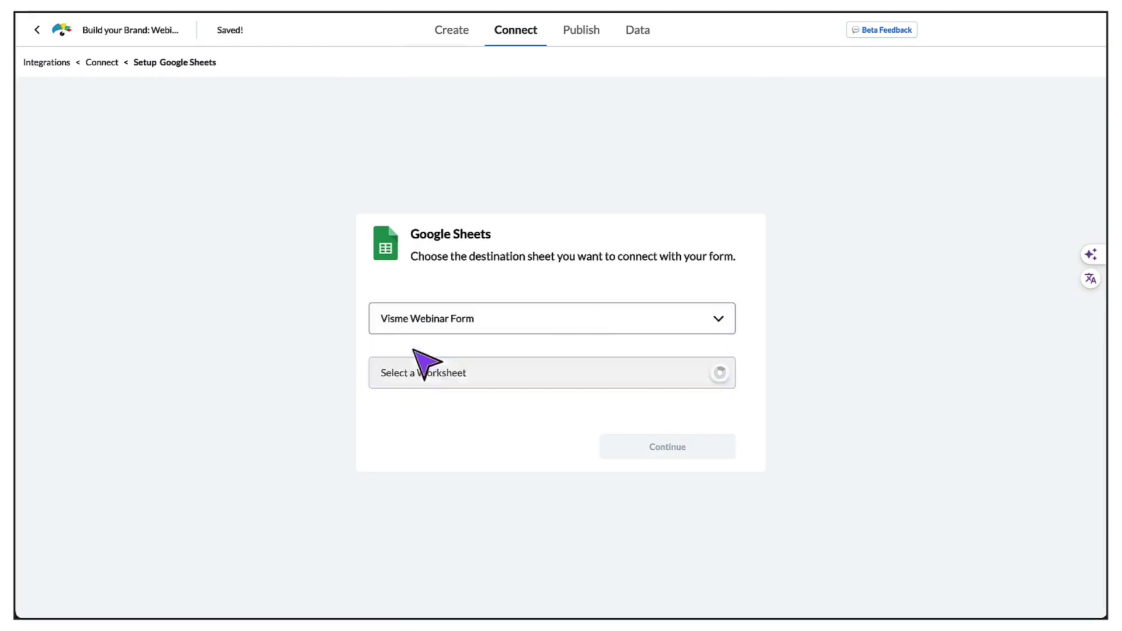
{"action": "left_click", "coordinate": [430, 380]}
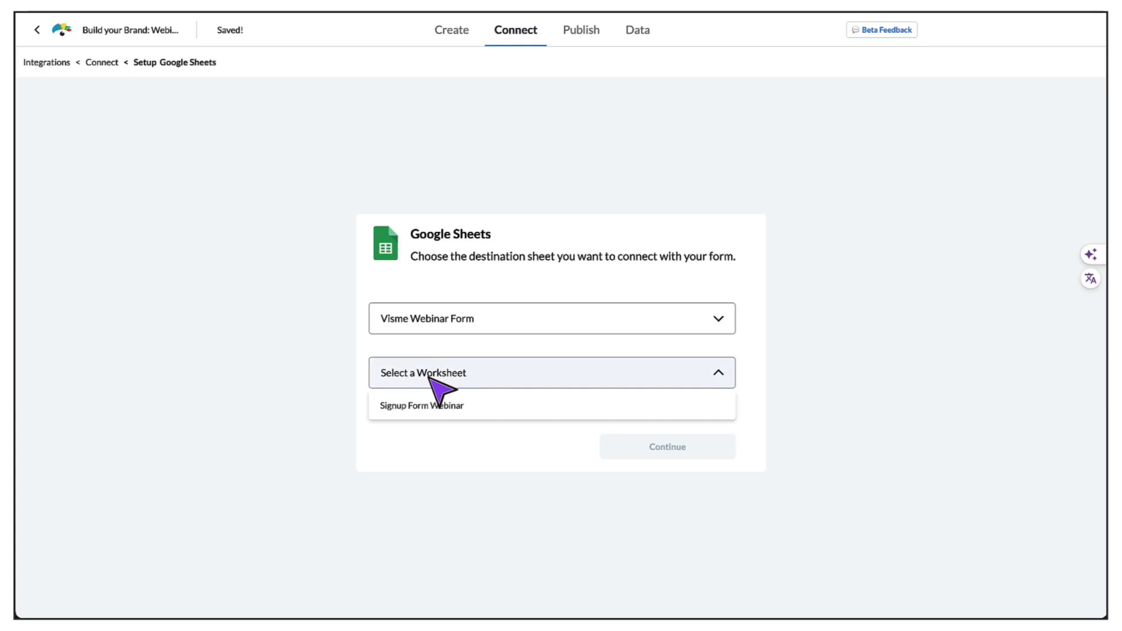
{"action": "left_click", "coordinate": [422, 407]}
{"action": "left_click", "coordinate": [649, 454]}
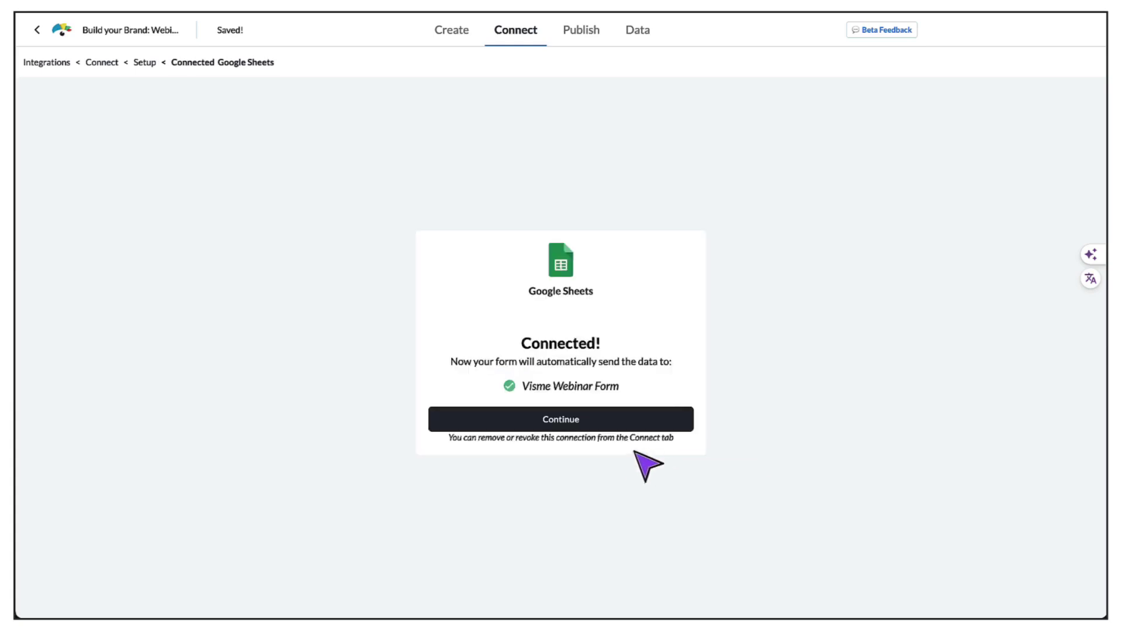
{"action": "left_click", "coordinate": [569, 423]}
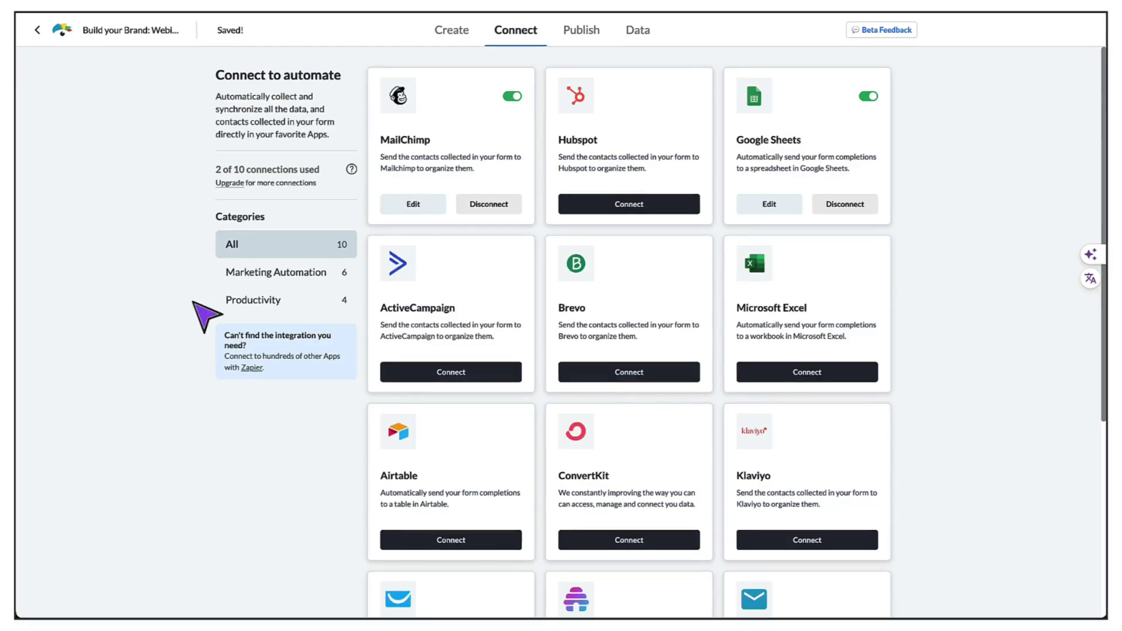
{"action": "scroll", "coordinate": [199, 309], "scroll_direction": "down", "scroll_amount": 1}
{"action": "scroll", "coordinate": [199, 308], "scroll_direction": "down", "scroll_amount": 1}
{"action": "scroll", "coordinate": [198, 309], "scroll_direction": "down", "scroll_amount": 2}
{"action": "scroll", "coordinate": [199, 309], "scroll_direction": "down", "scroll_amount": 1}
{"action": "scroll", "coordinate": [198, 309], "scroll_direction": "up", "scroll_amount": 1}
{"action": "scroll", "coordinate": [198, 309], "scroll_direction": "up", "scroll_amount": 1}
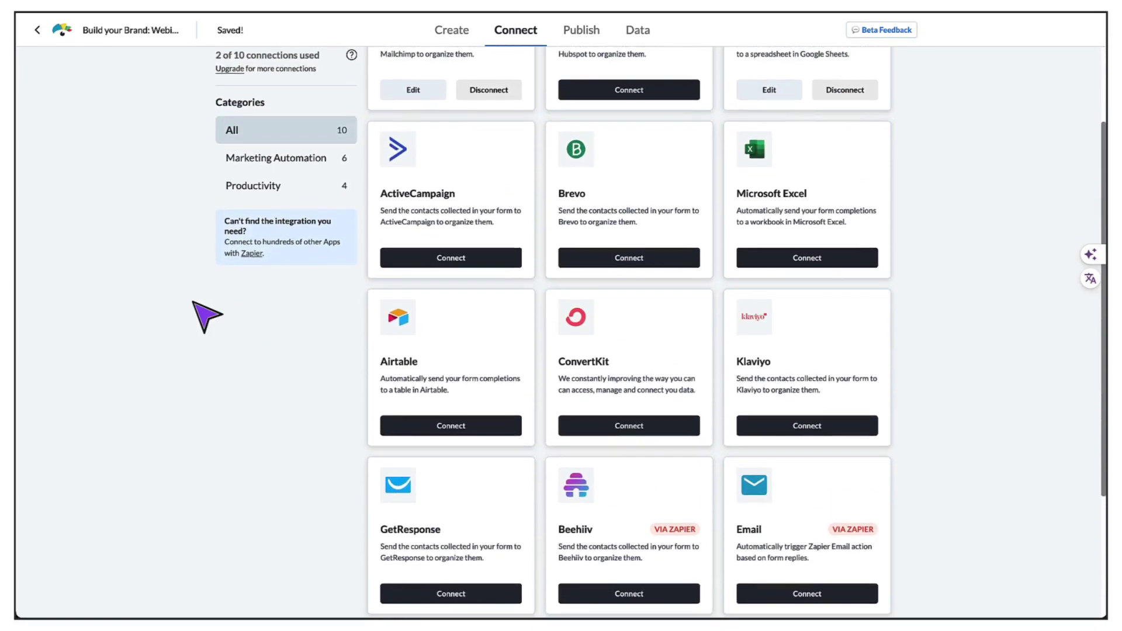
{"action": "scroll", "coordinate": [198, 309], "scroll_direction": "down", "scroll_amount": 1}
{"action": "scroll", "coordinate": [203, 314], "scroll_direction": "down", "scroll_amount": 3}
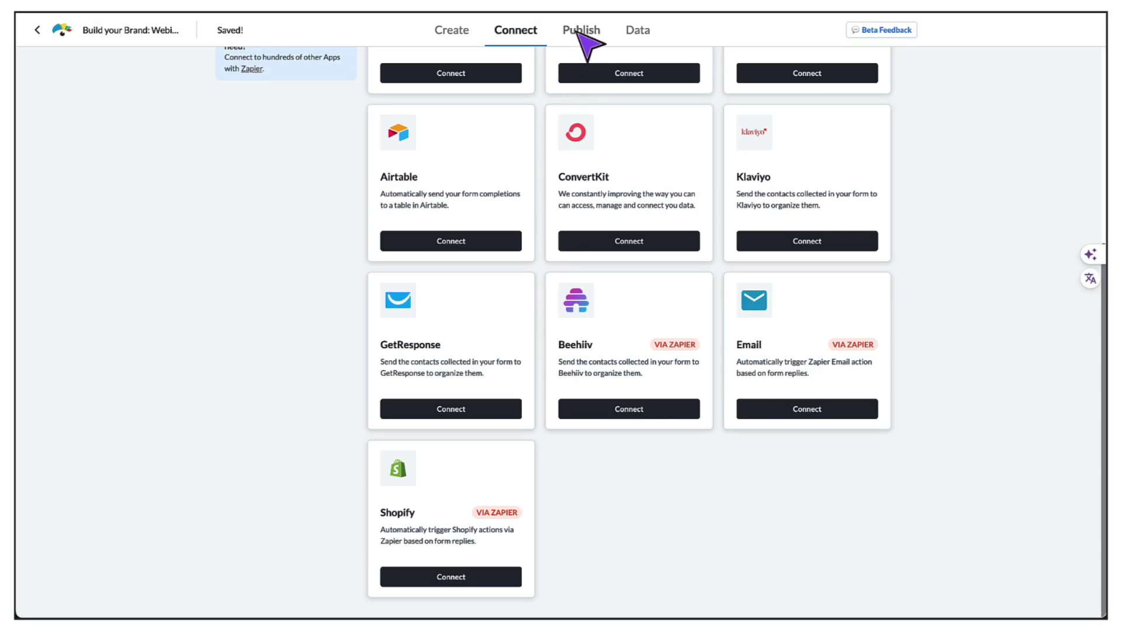
Publish the webinar registration form from the Ready to publish panel.
{"action": "left_click", "coordinate": [581, 30]}
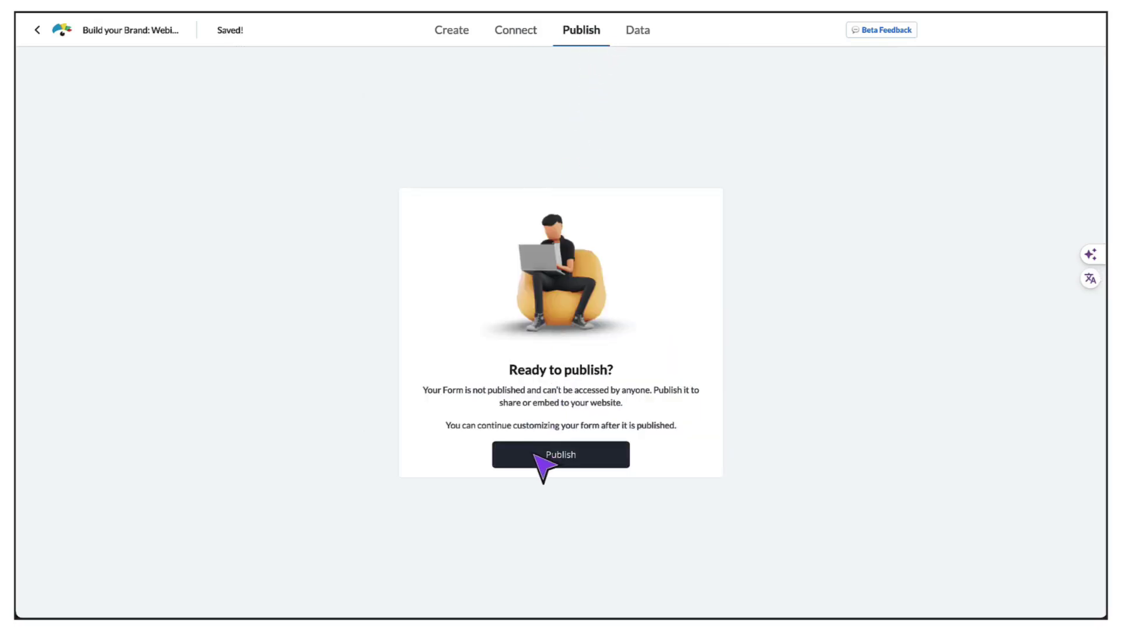
{"action": "left_click", "coordinate": [553, 465]}
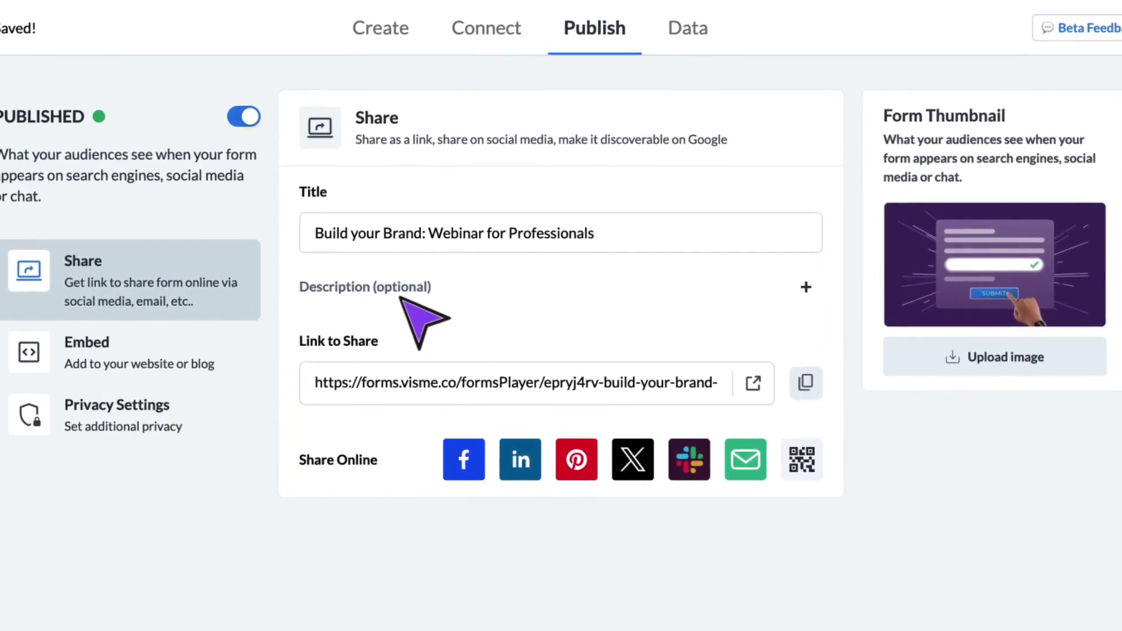
Review the share title and optional description, then copy the form's share link.
{"action": "left_click", "coordinate": [383, 235]}
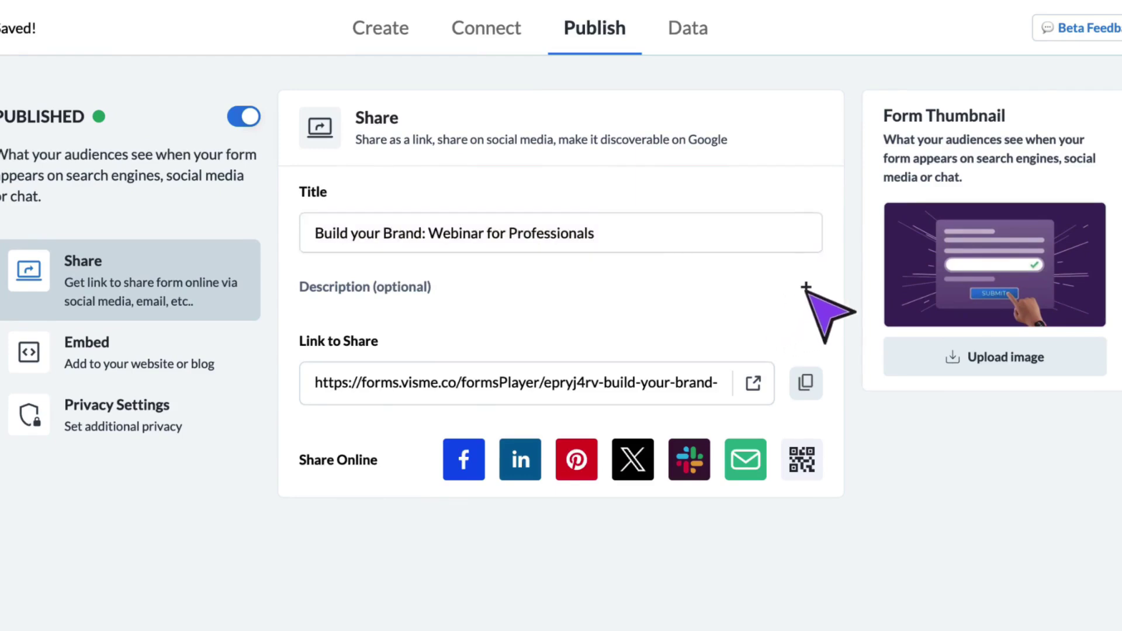
{"action": "left_click", "coordinate": [806, 287]}
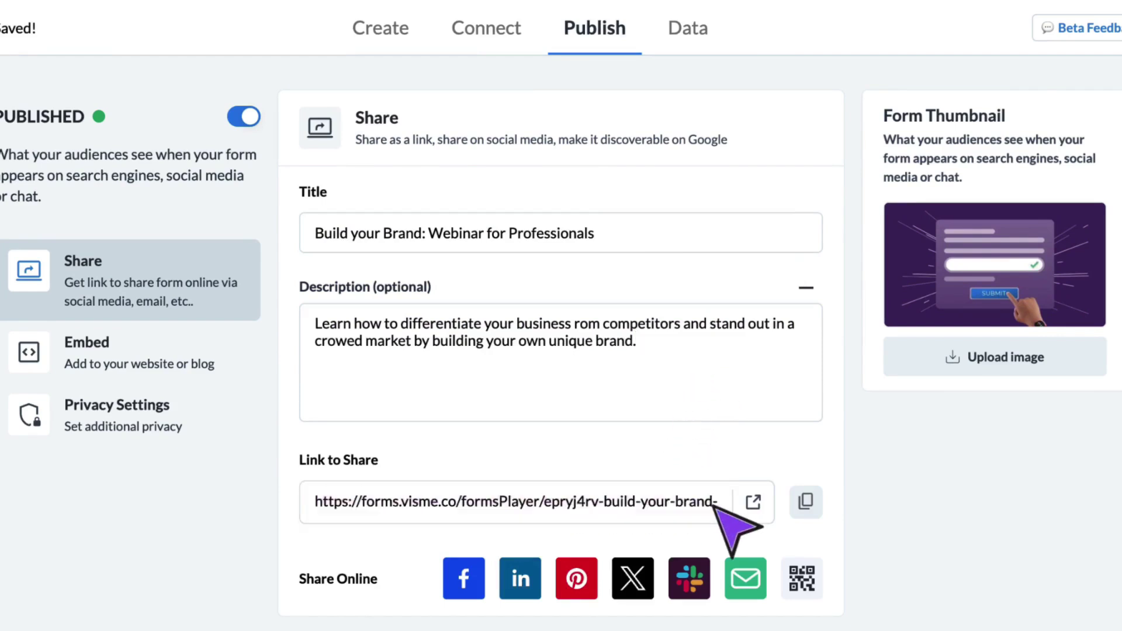
{"action": "left_click", "coordinate": [806, 502]}
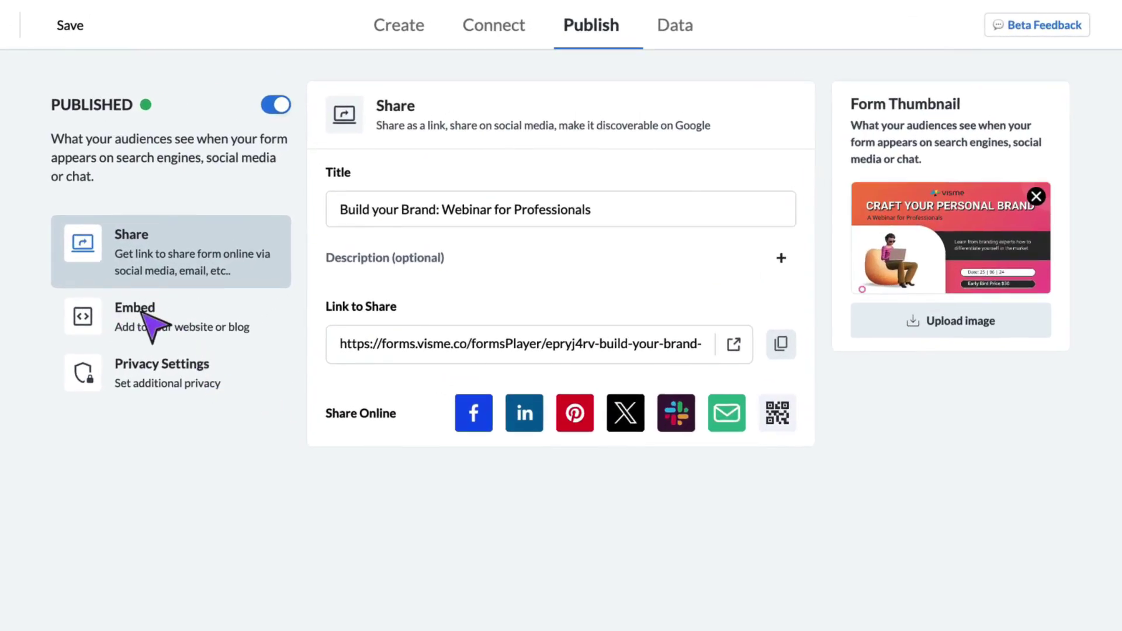
Switch publishing to Embed, showing the popup-over-page style and its display triggers.
{"action": "left_click", "coordinate": [151, 326]}
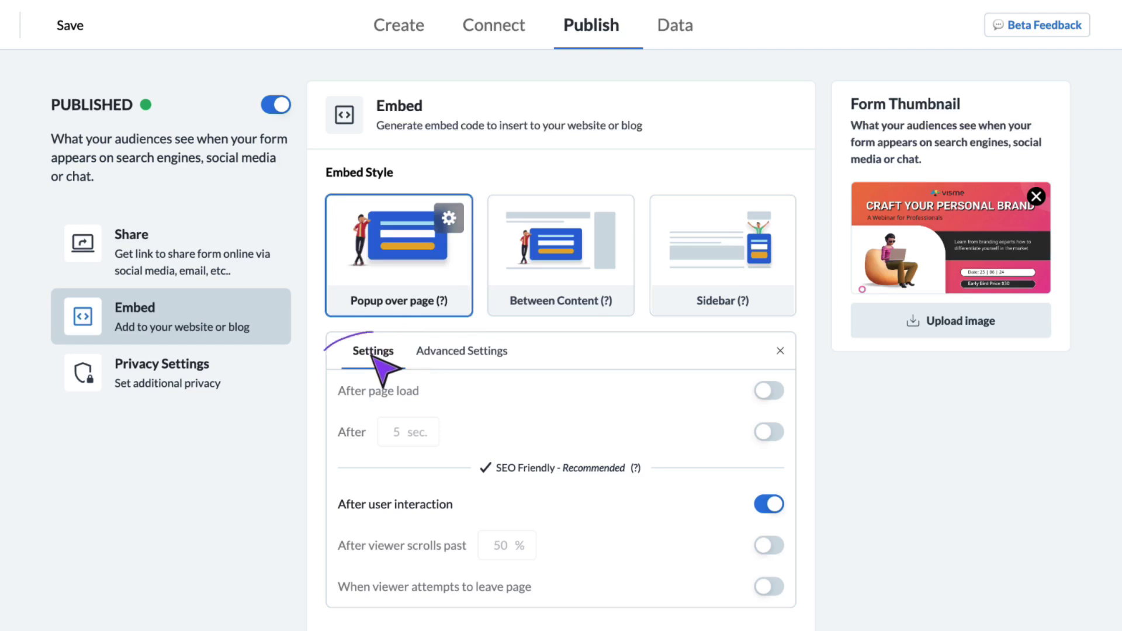
Try showing the popup after page load and after a 7-second delay.
{"action": "left_click", "coordinate": [448, 351]}
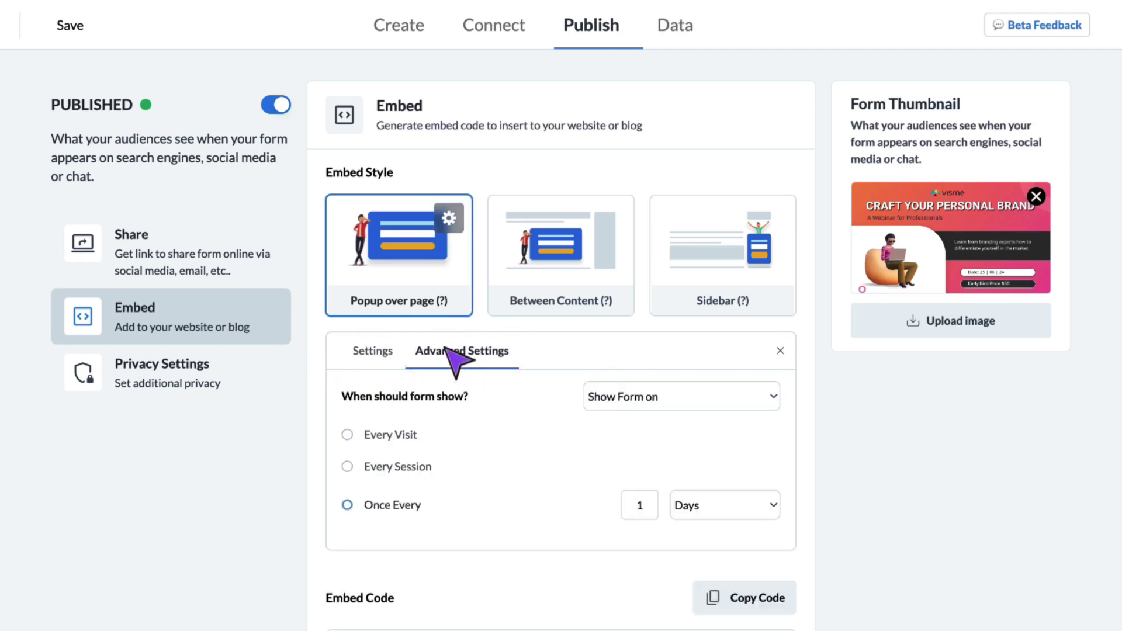
{"action": "left_click", "coordinate": [383, 354]}
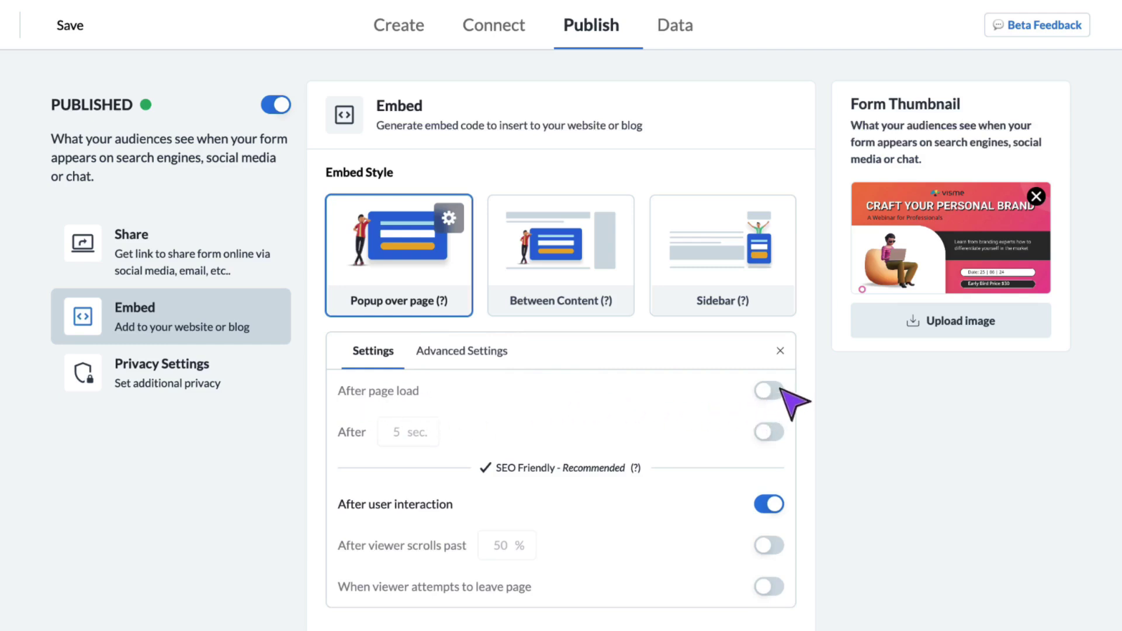
{"action": "left_click", "coordinate": [775, 397]}
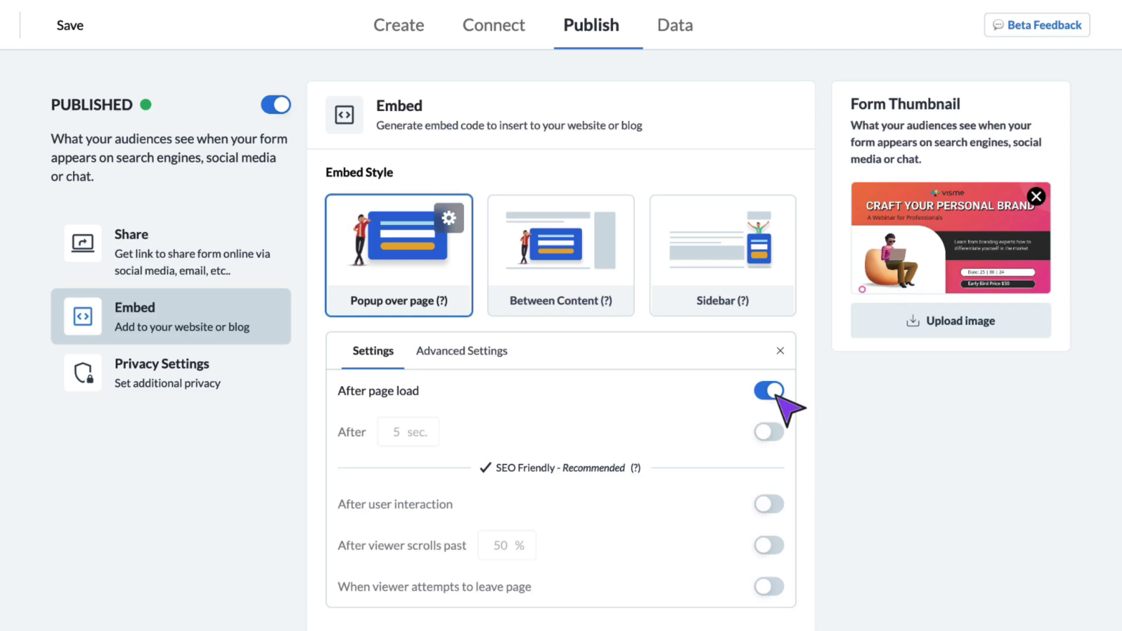
{"action": "left_click", "coordinate": [776, 435]}
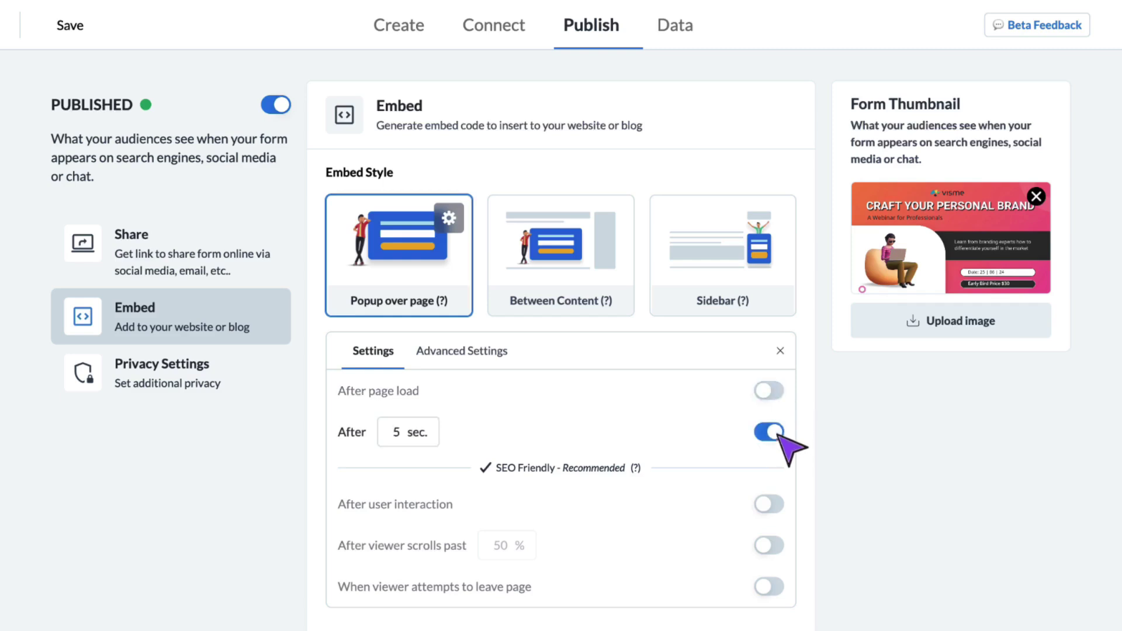
{"action": "left_click", "coordinate": [397, 439]}
{"action": "key", "text": "BackSpace"}
{"action": "type", "text": "7"}
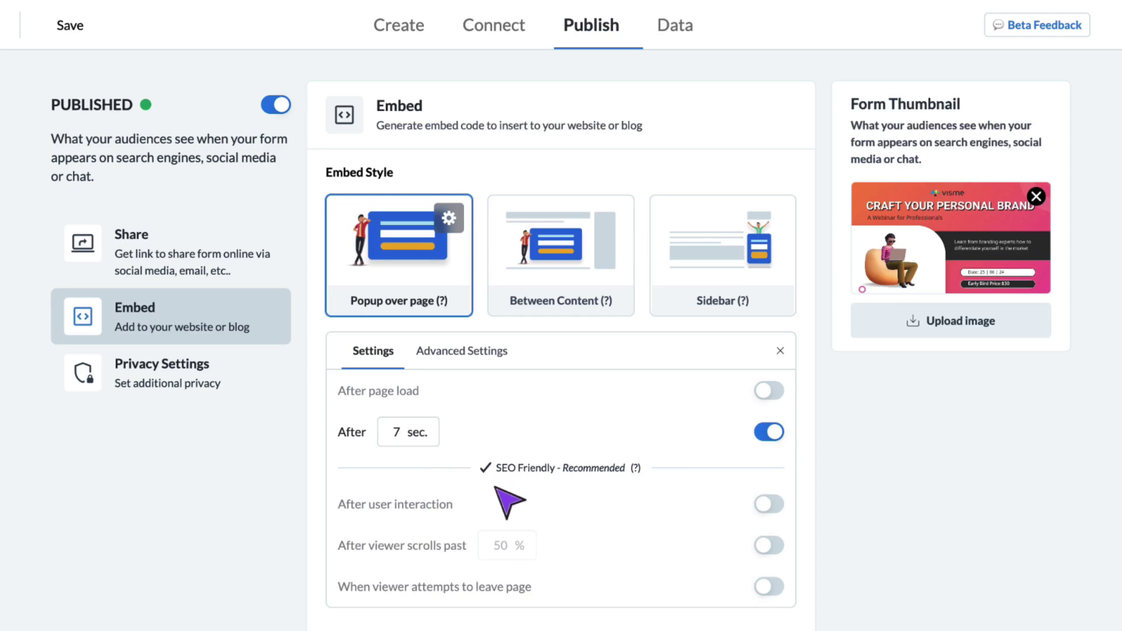
Try user-interaction and 75% scroll triggers, settling on showing when viewers try to leave.
{"action": "left_click", "coordinate": [777, 507]}
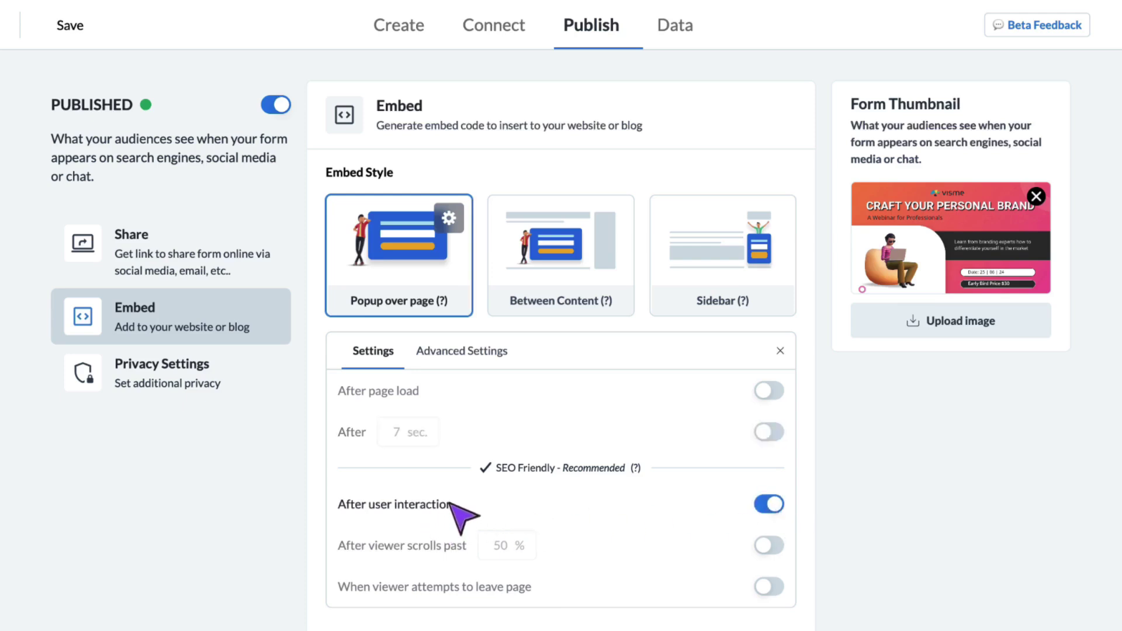
{"action": "left_click", "coordinate": [777, 546]}
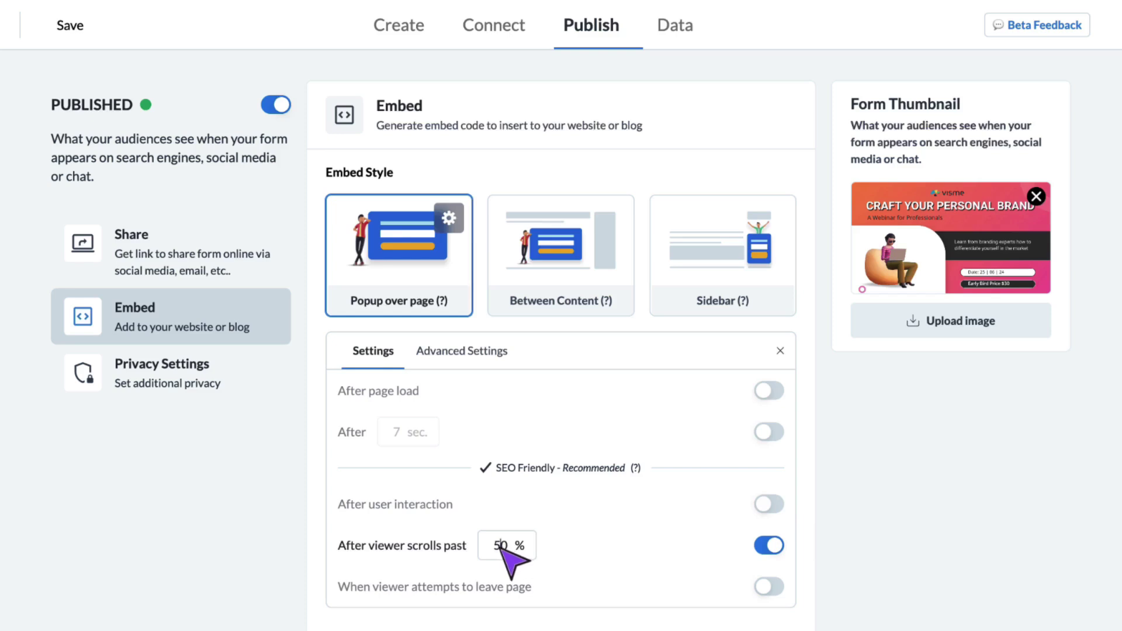
{"action": "key", "text": "BackSpace"}
{"action": "key", "text": "BackSpace"}
{"action": "type", "text": "75"}
{"action": "scroll", "coordinate": [561, 351], "scroll_direction": "down", "scroll_amount": 2}
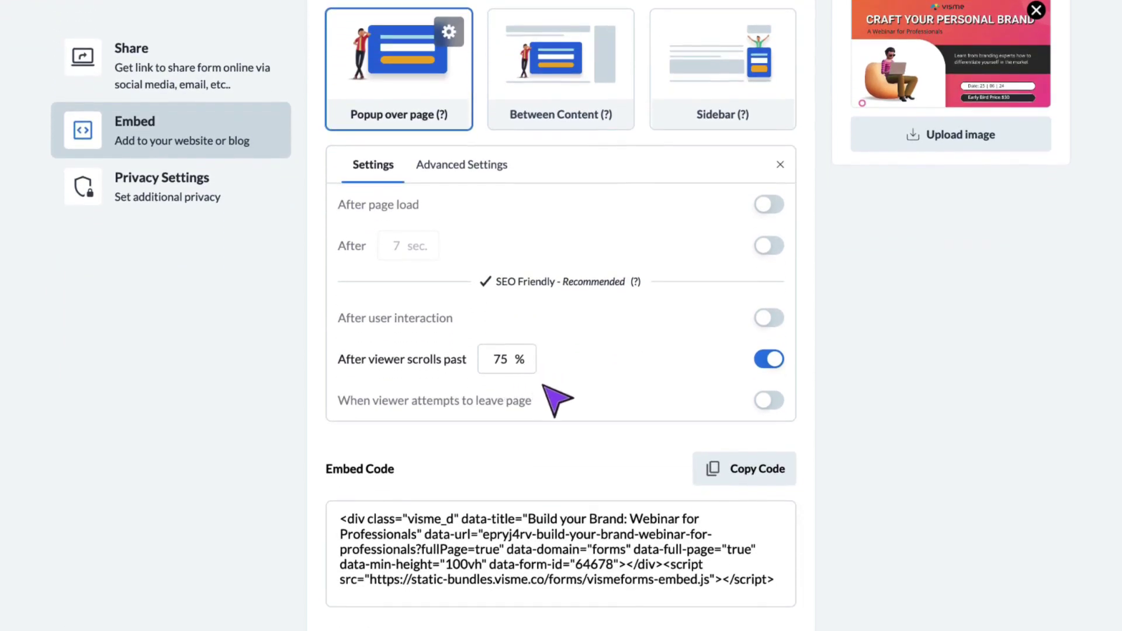
{"action": "left_click", "coordinate": [770, 402]}
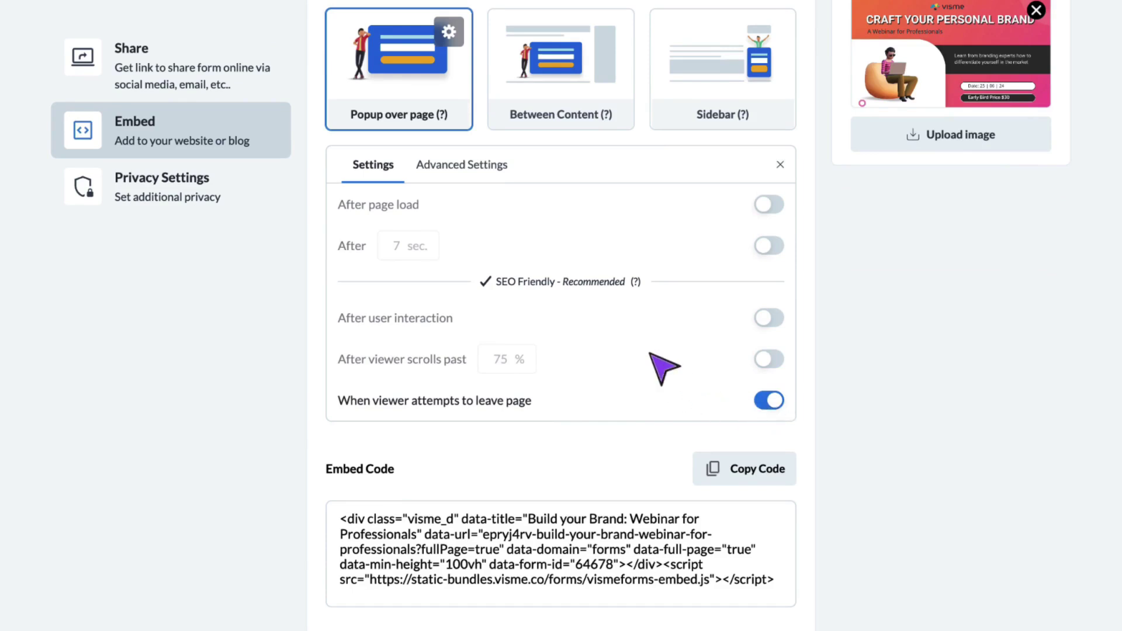
Try the show-frequency choices: repeat every 6 days, always, and stop after a condition.
{"action": "left_click", "coordinate": [447, 180]}
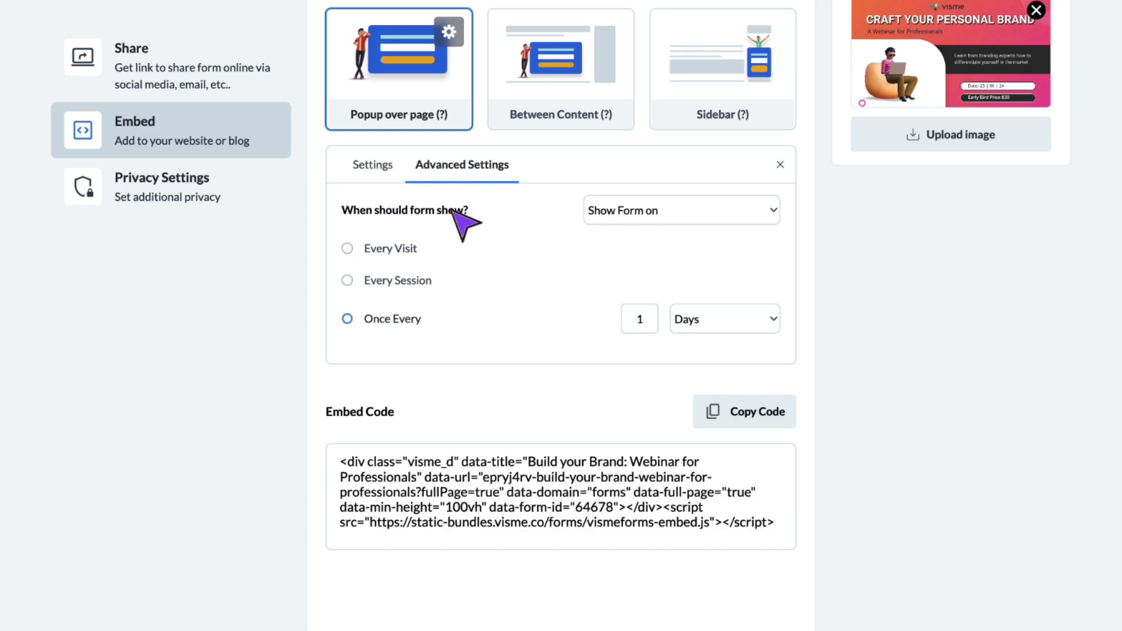
{"action": "left_click", "coordinate": [775, 211]}
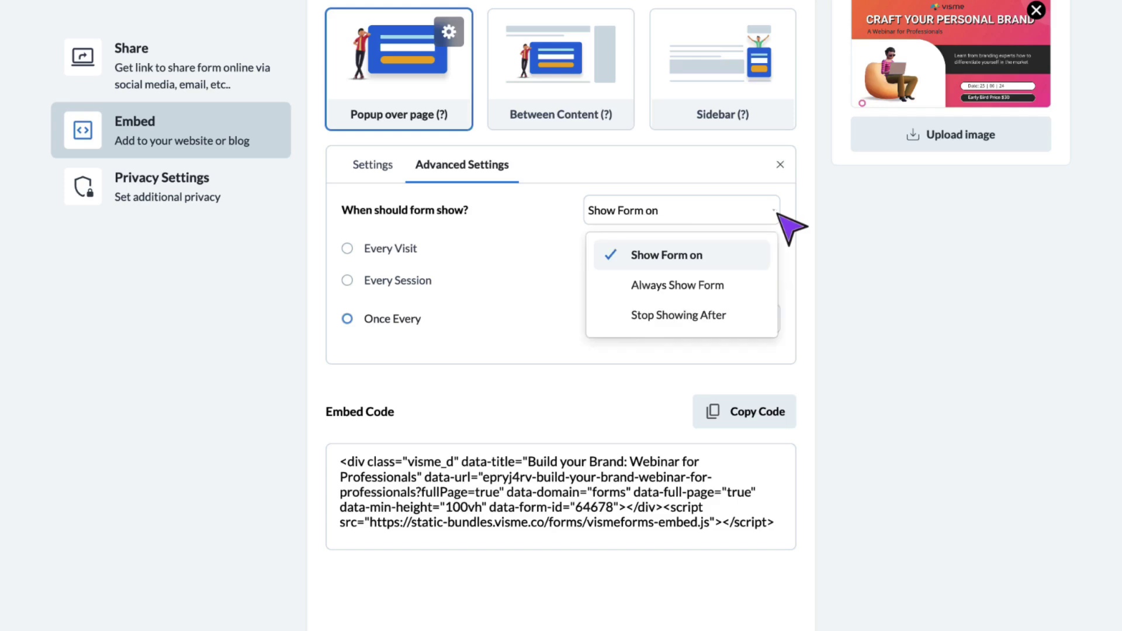
{"action": "left_click", "coordinate": [648, 256]}
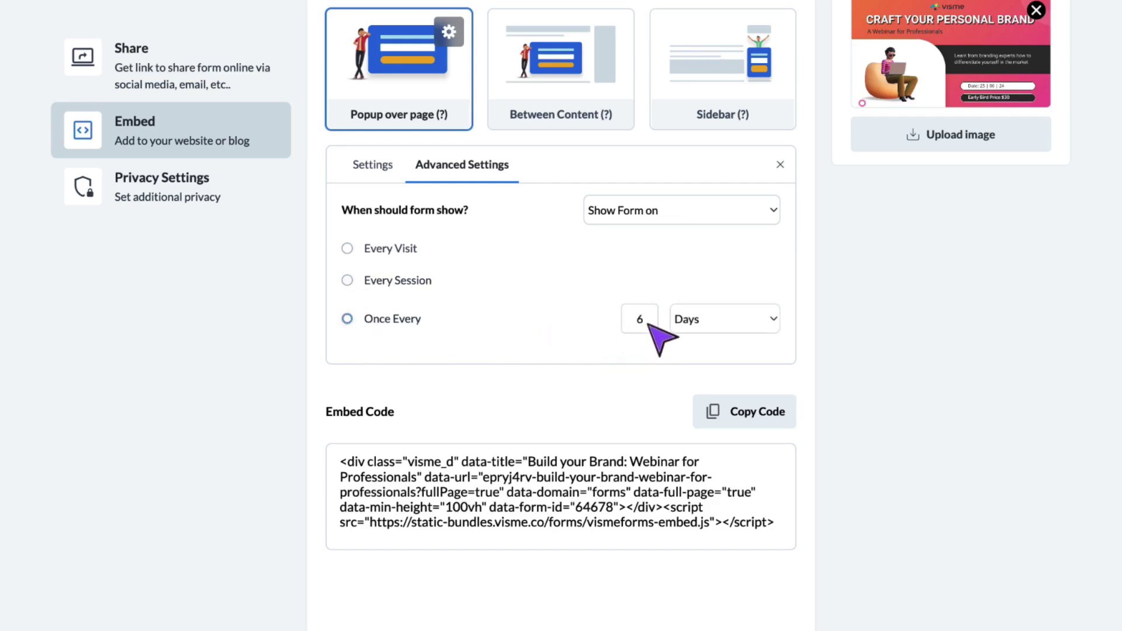
{"action": "left_click", "coordinate": [696, 322]}
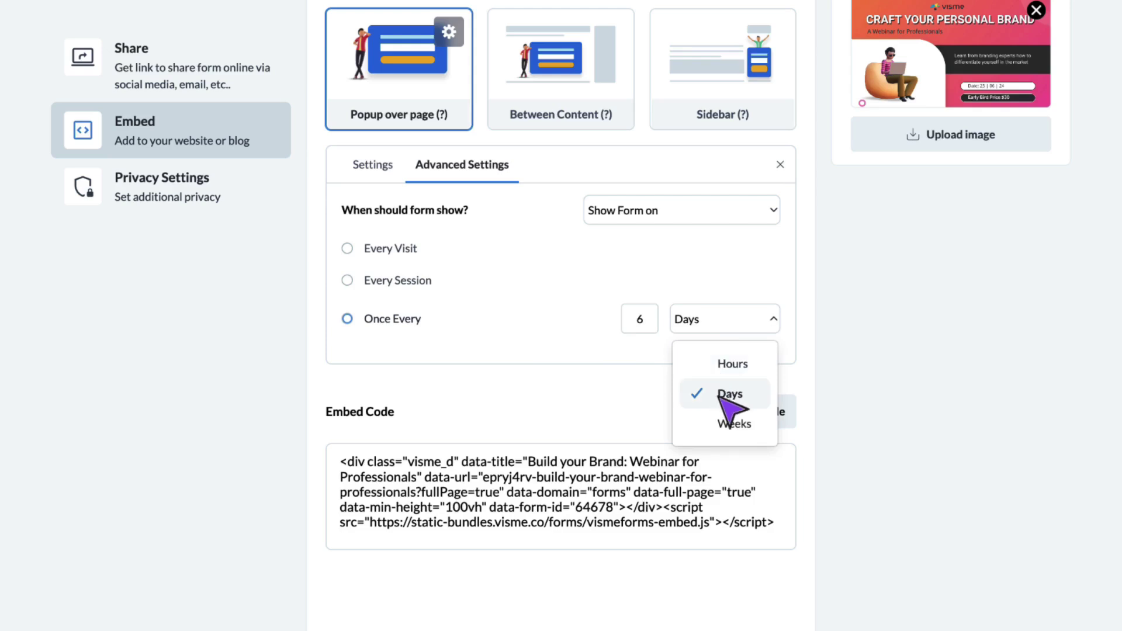
{"action": "left_click", "coordinate": [642, 218]}
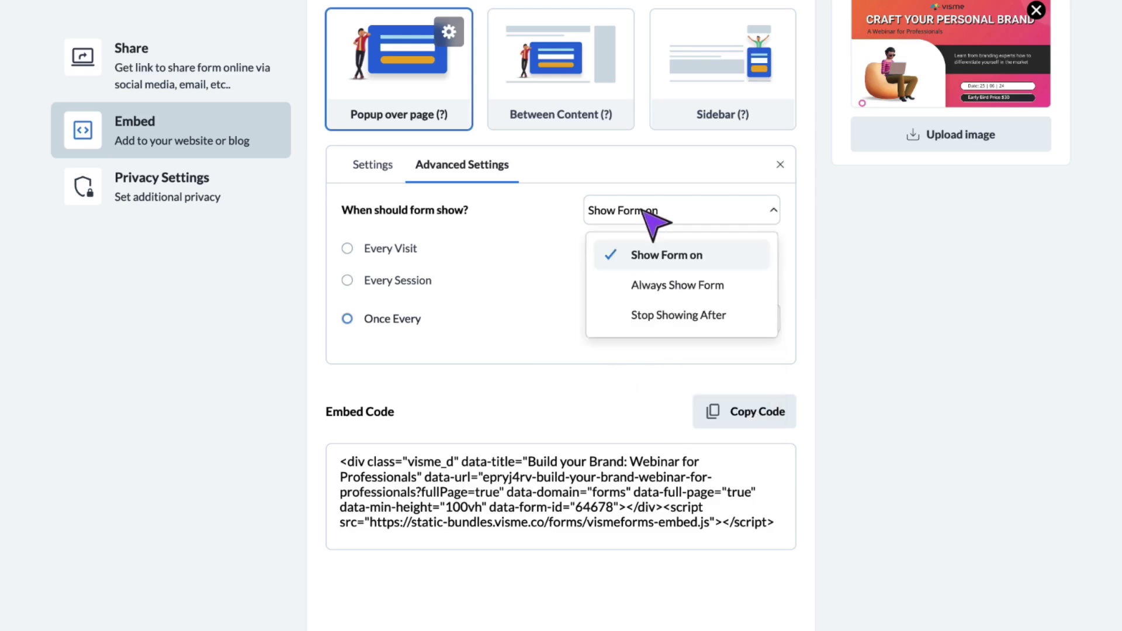
{"action": "left_click", "coordinate": [644, 285]}
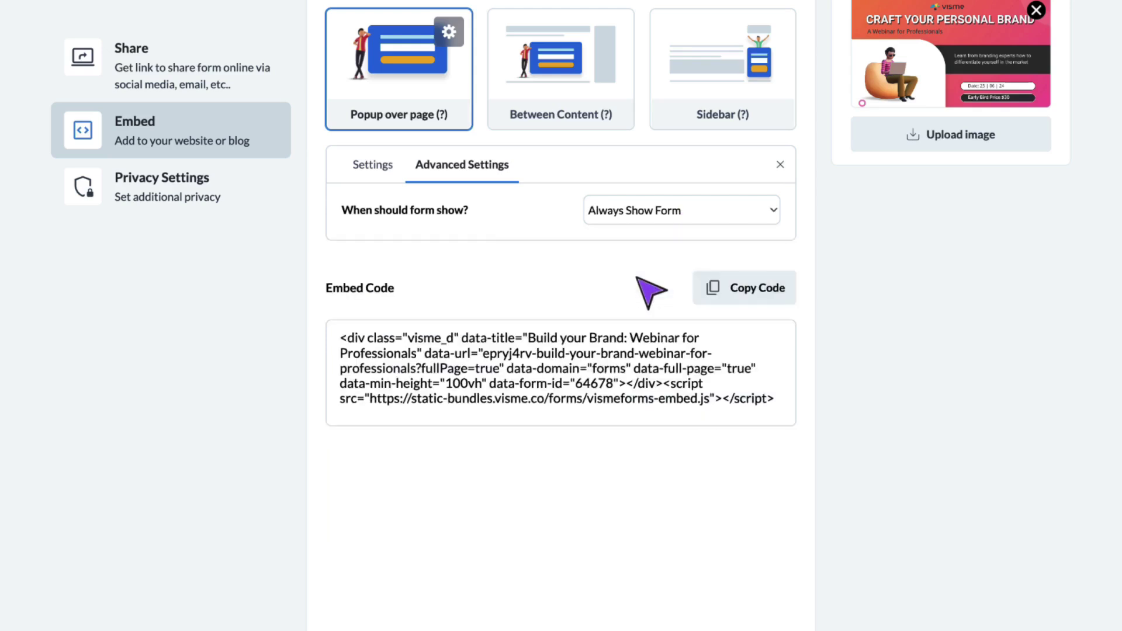
{"action": "left_click", "coordinate": [662, 220]}
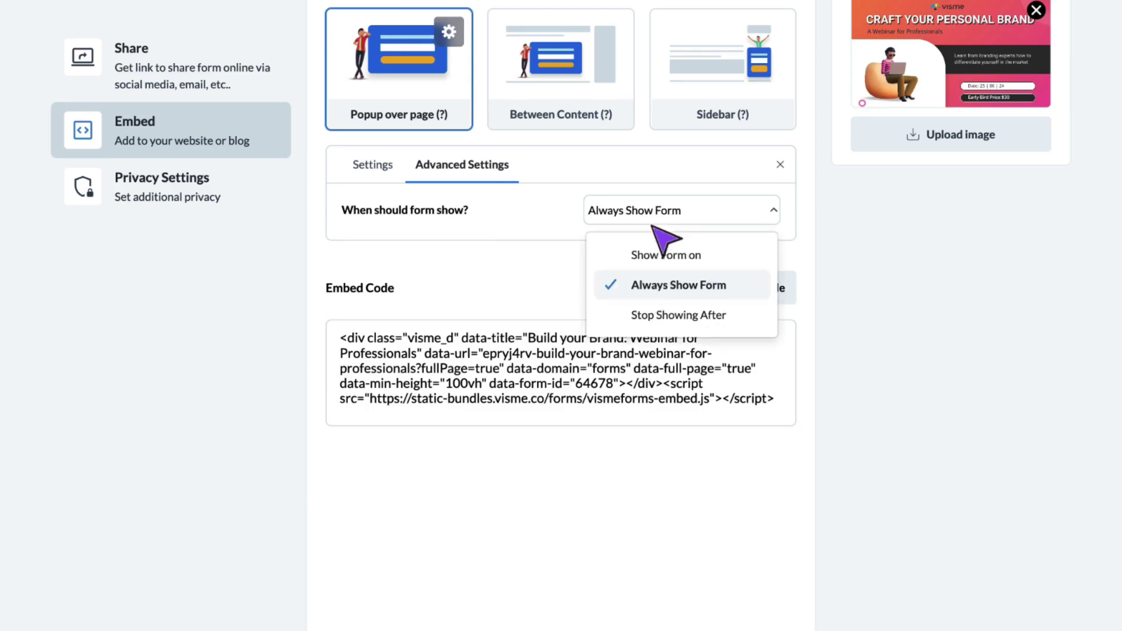
{"action": "left_click", "coordinate": [648, 318]}
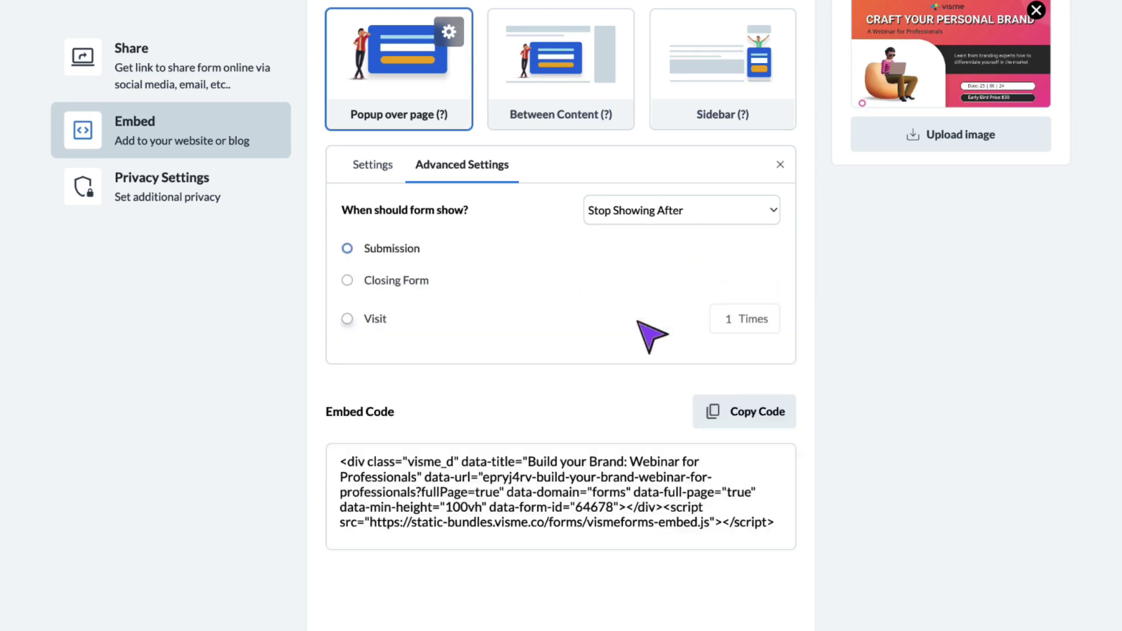
Review the stop-on-submit and visit-count conditions, then copy the popup embed code.
{"action": "left_click", "coordinate": [357, 248]}
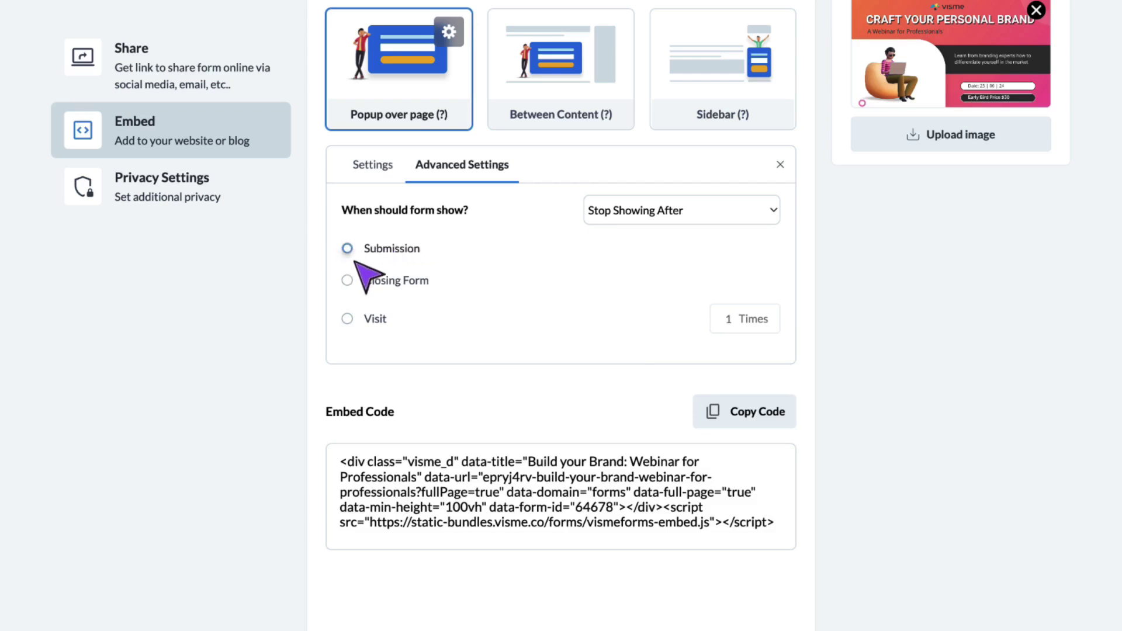
{"action": "left_click", "coordinate": [348, 320]}
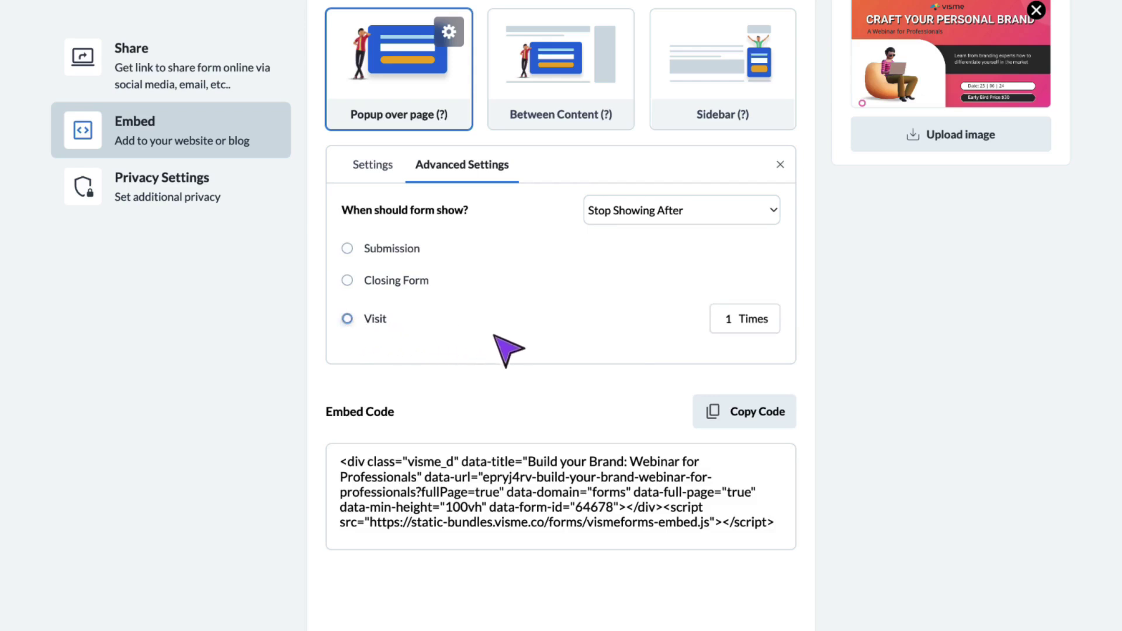
{"action": "left_click", "coordinate": [735, 321]}
{"action": "key", "text": "BackSpace"}
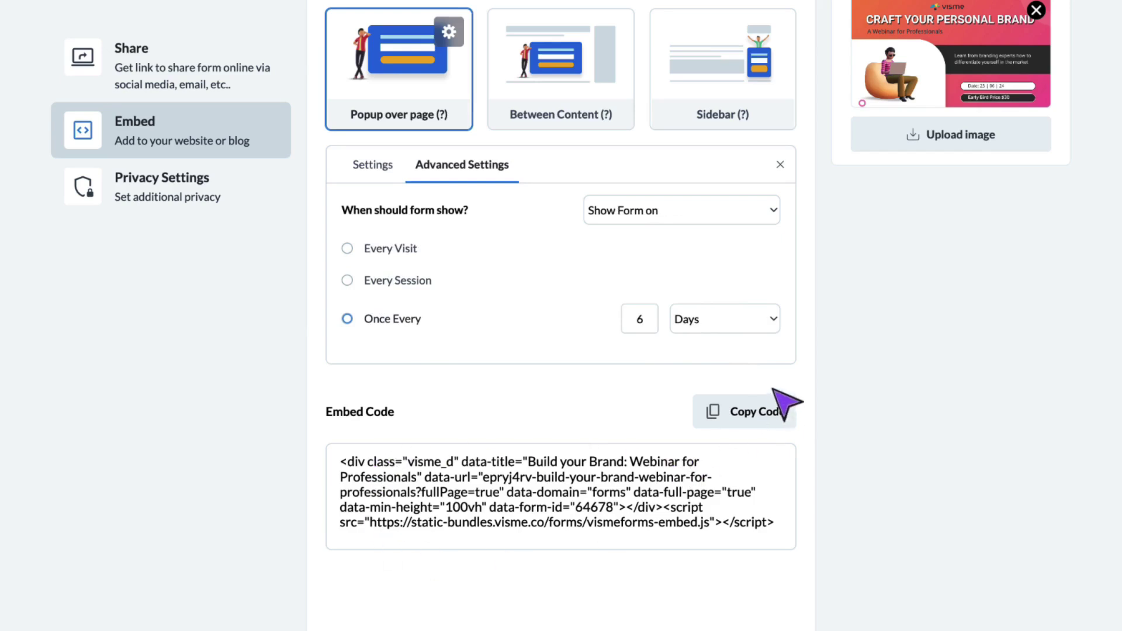
{"action": "left_click", "coordinate": [756, 427]}
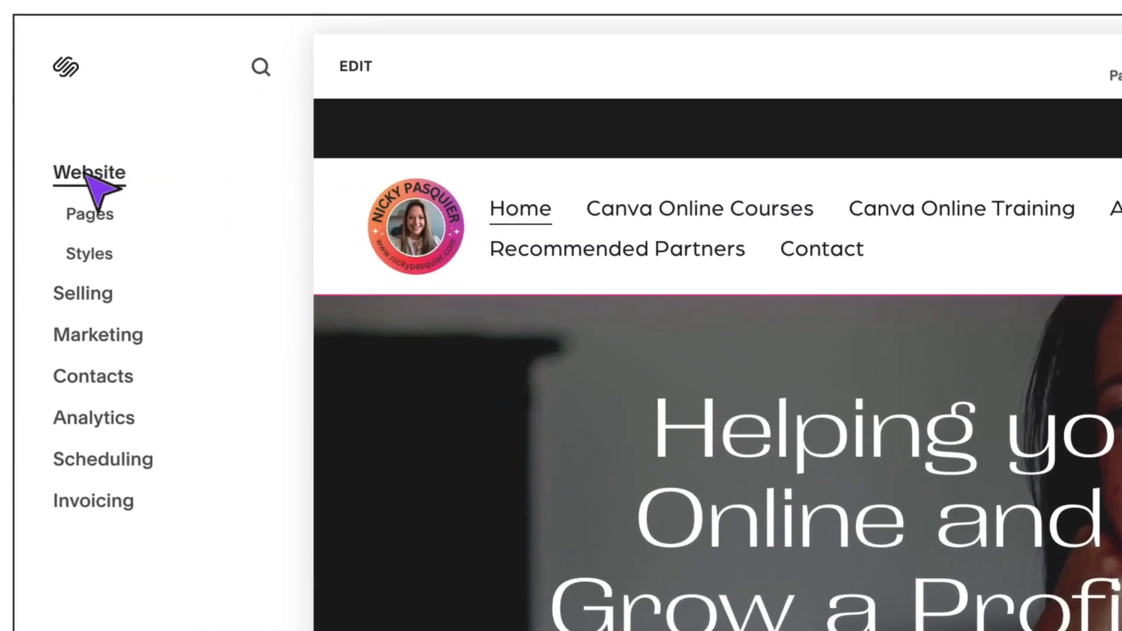
Put the Visme popup embed code in Squarespace's site-wide Header code injection box.
{"action": "left_click", "coordinate": [99, 220]}
{"action": "scroll", "coordinate": [98, 230], "scroll_direction": "down", "scroll_amount": 2}
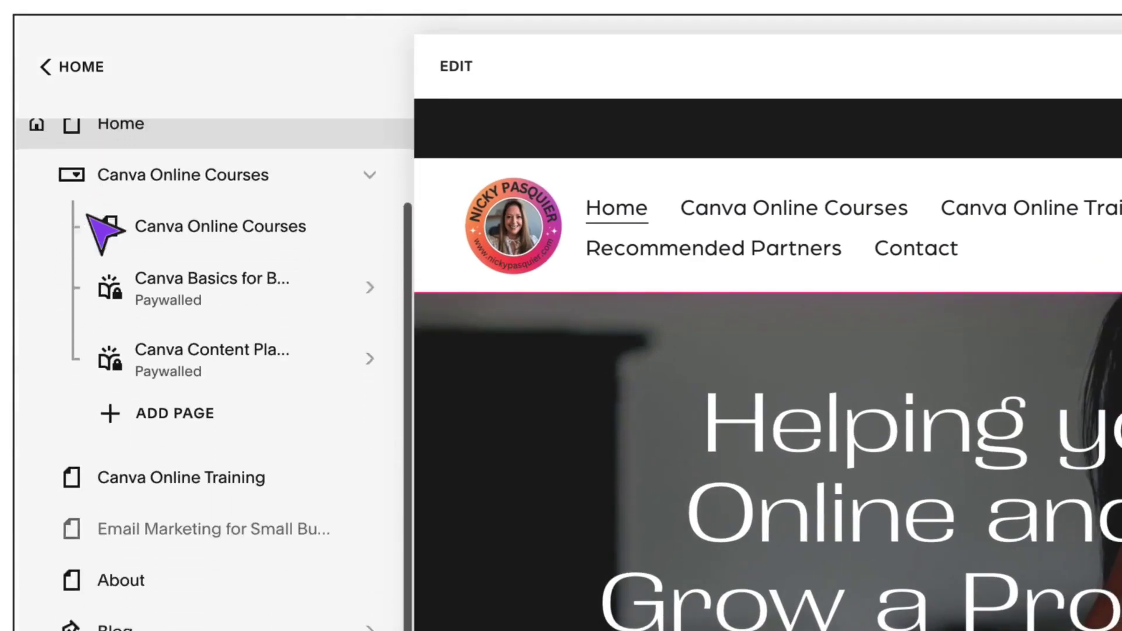
{"action": "scroll", "coordinate": [99, 229], "scroll_direction": "down", "scroll_amount": 3}
{"action": "scroll", "coordinate": [99, 231], "scroll_direction": "down", "scroll_amount": 5}
{"action": "scroll", "coordinate": [100, 113], "scroll_direction": "down", "scroll_amount": 1}
{"action": "scroll", "coordinate": [120, 426], "scroll_direction": "down", "scroll_amount": 1}
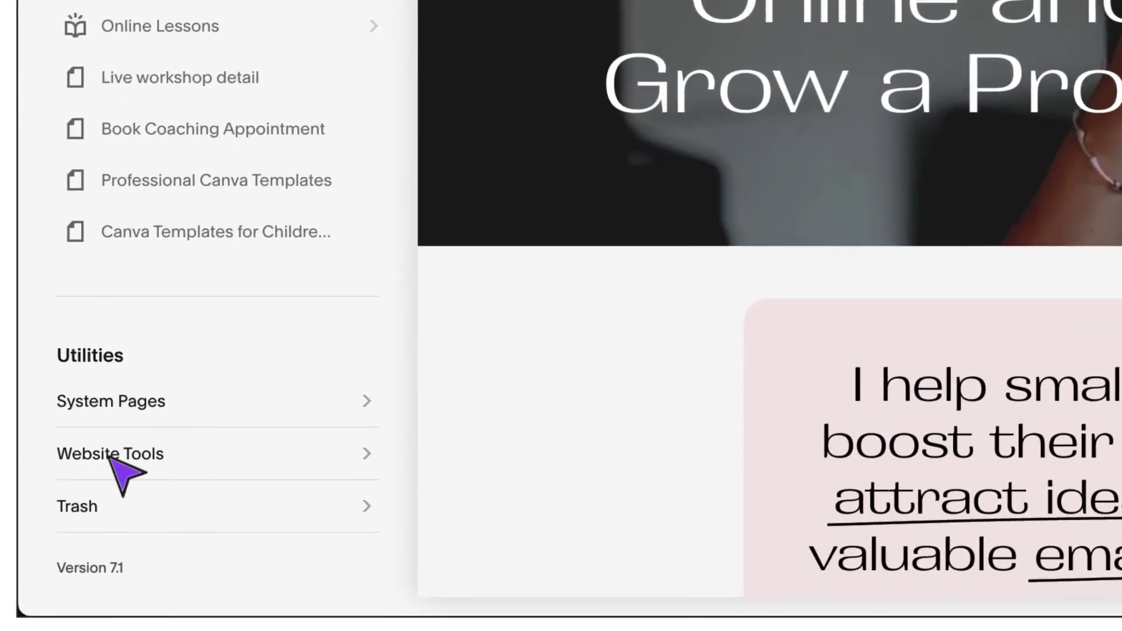
{"action": "left_click", "coordinate": [112, 457]}
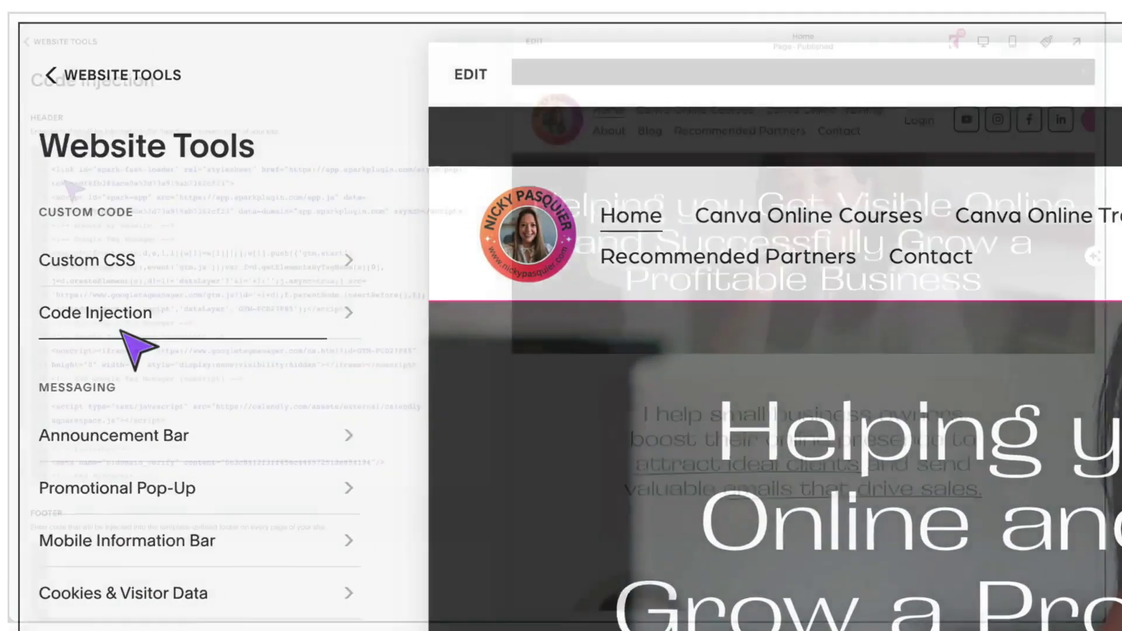
{"action": "left_click", "coordinate": [123, 324]}
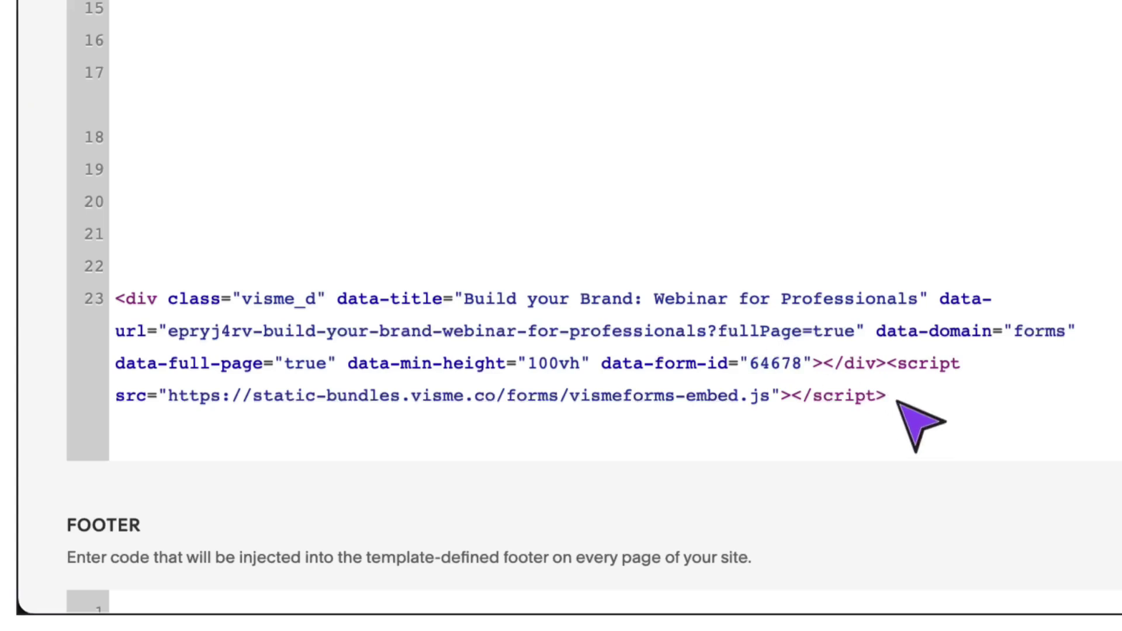
{"action": "left_click_drag", "start_coordinate": [896, 405], "coordinate": [115, 301]}
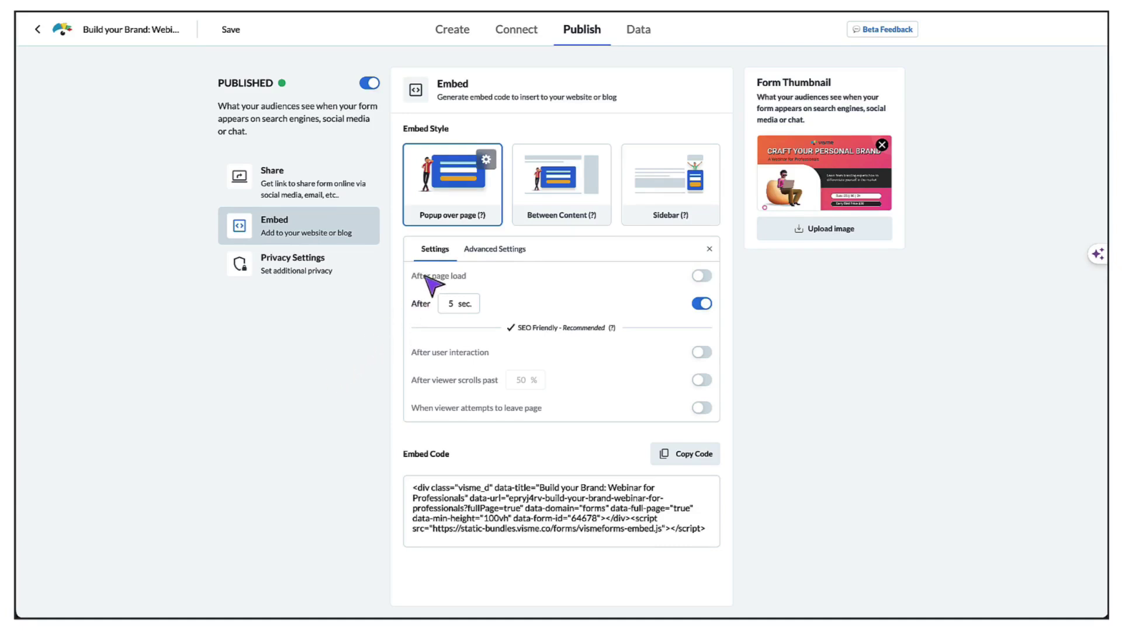
Set the Visme form to the Between Content embed style and copy its code.
{"action": "left_click", "coordinate": [556, 191]}
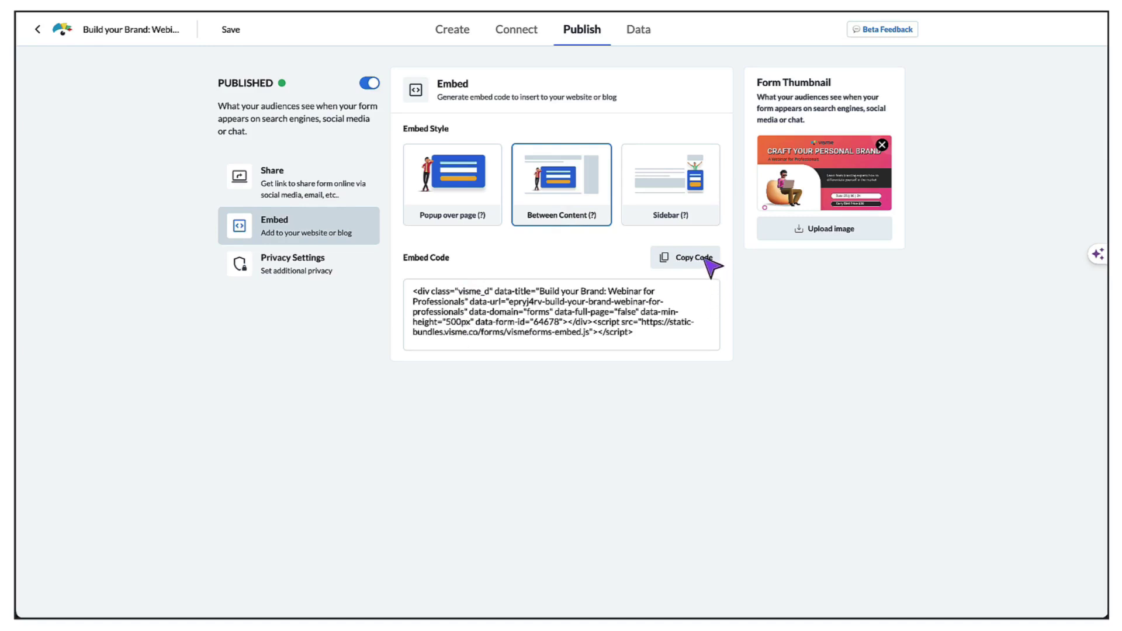
{"action": "left_click", "coordinate": [707, 266]}
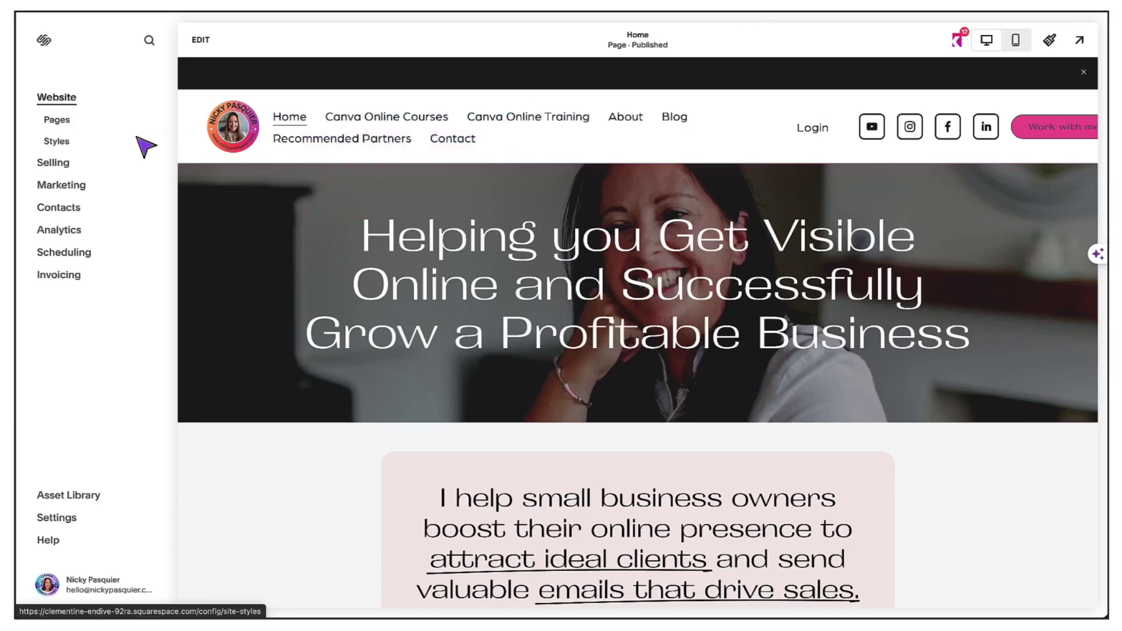
Open the Build your Brand webinar blog post in the Squarespace editor.
{"action": "left_click", "coordinate": [56, 122]}
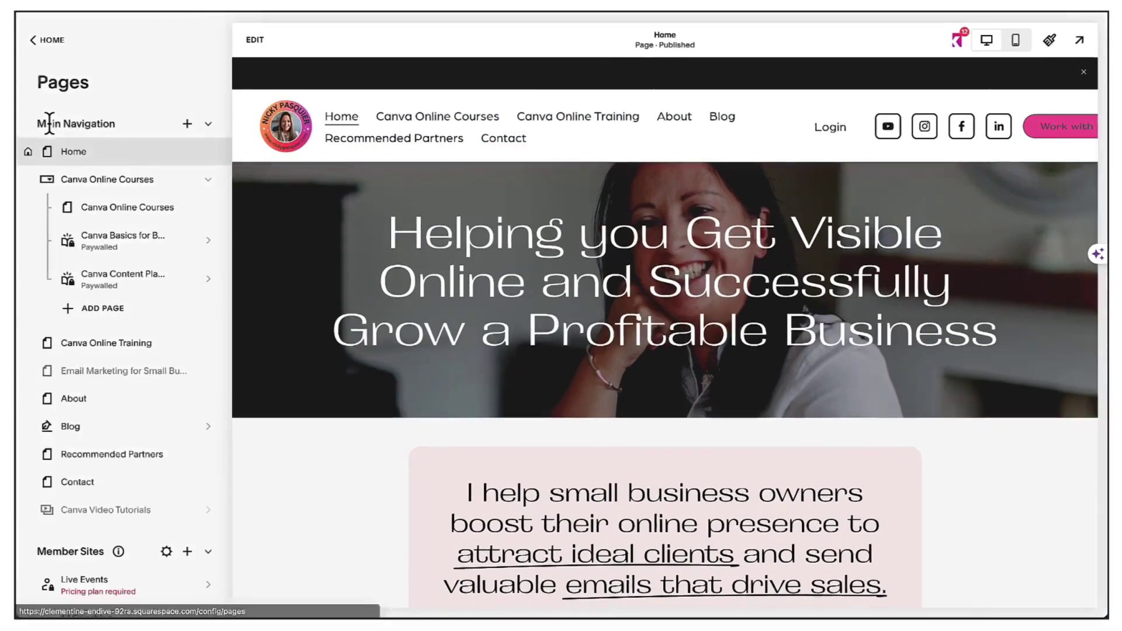
{"action": "left_click", "coordinate": [70, 430]}
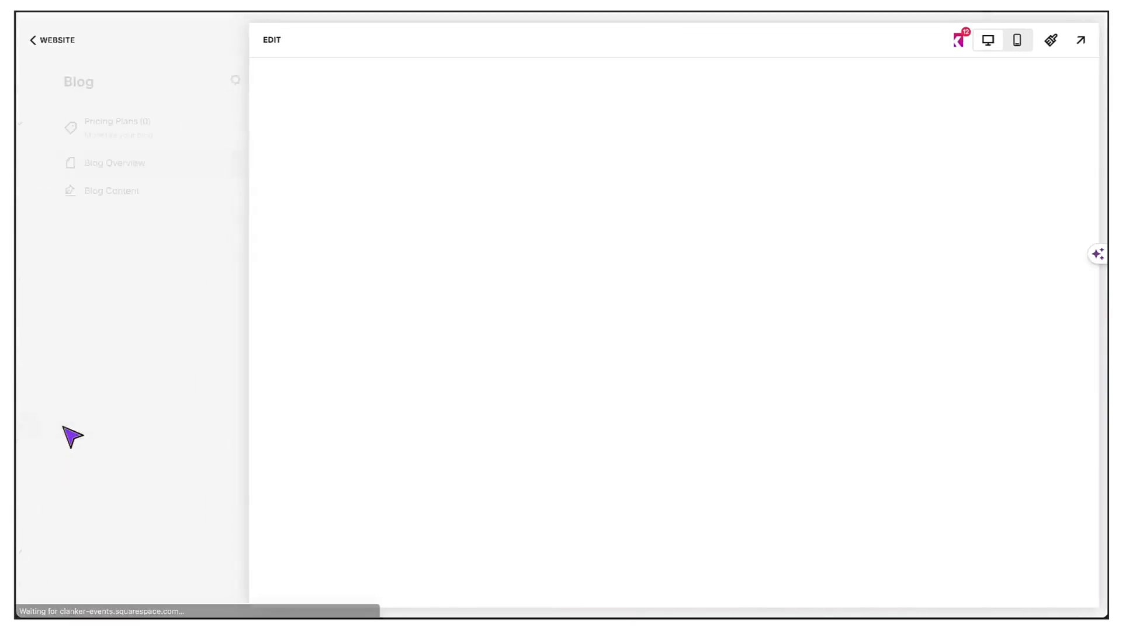
{"action": "left_click", "coordinate": [163, 196]}
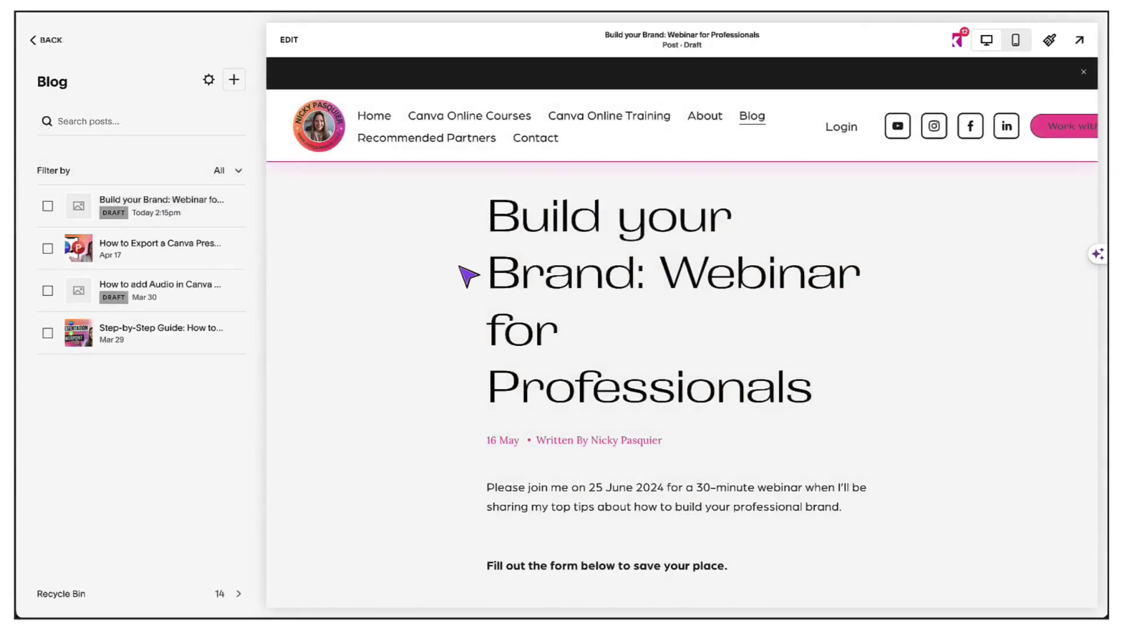
{"action": "scroll", "coordinate": [465, 276], "scroll_direction": "down", "scroll_amount": 2}
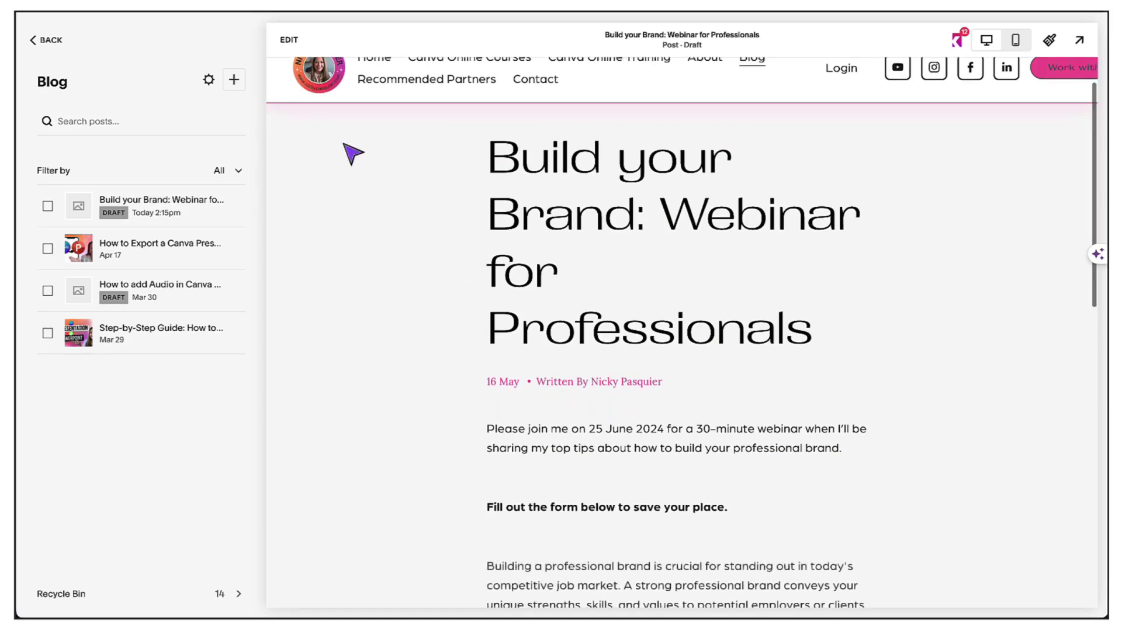
{"action": "left_click", "coordinate": [290, 41]}
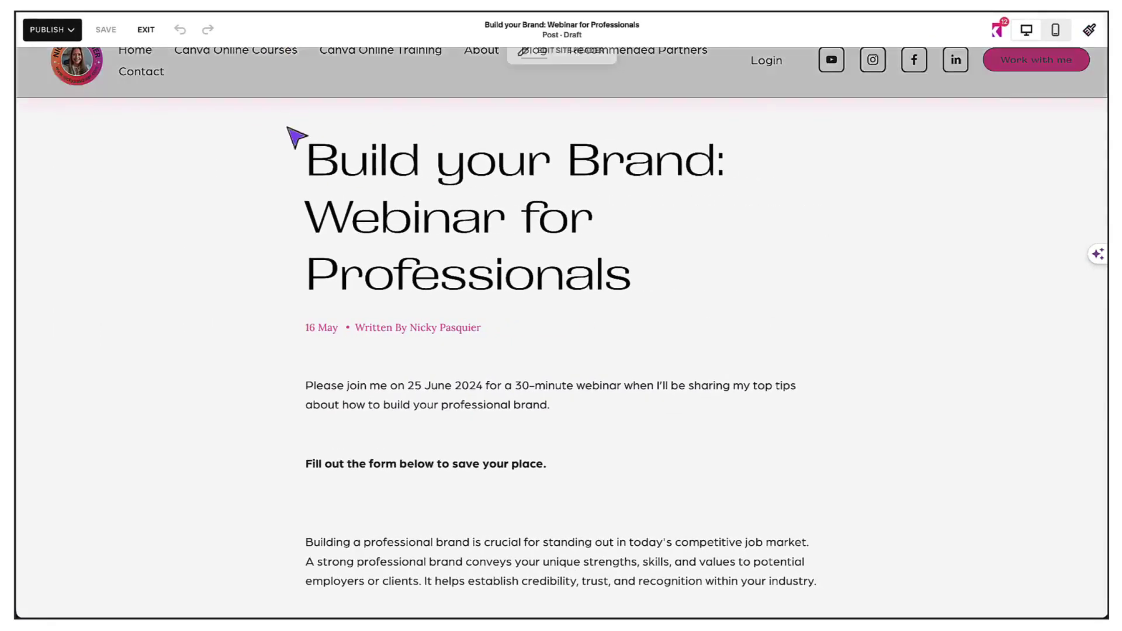
{"action": "scroll", "coordinate": [300, 251], "scroll_direction": "down", "scroll_amount": 1}
{"action": "scroll", "coordinate": [306, 253], "scroll_direction": "down", "scroll_amount": 3}
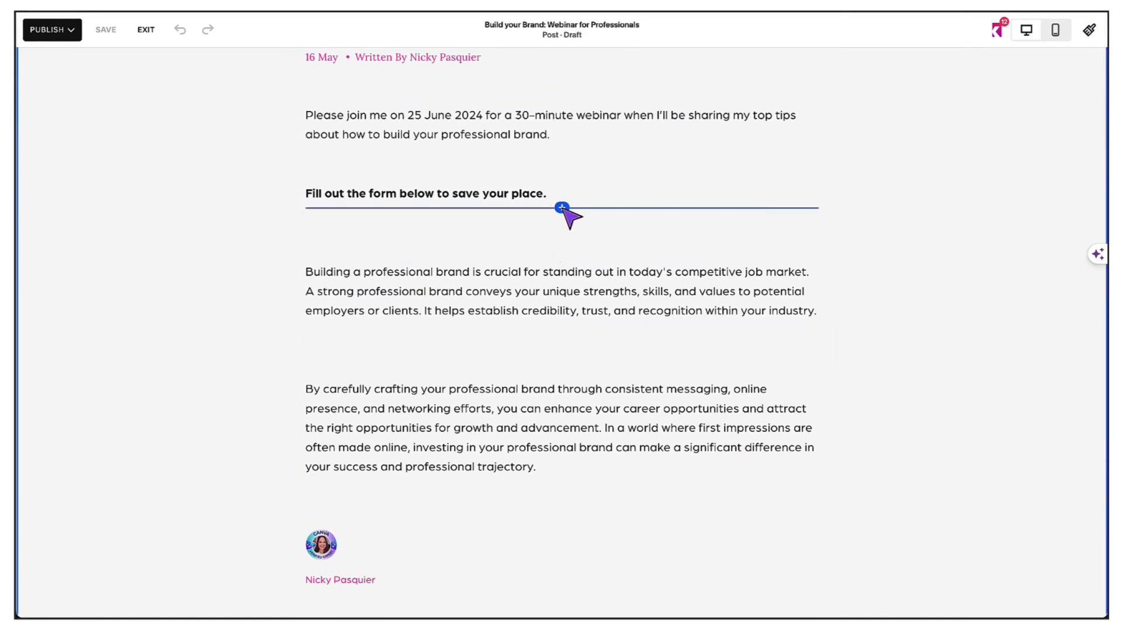
Replace a new Code block's placeholder below the prompt with the Visme code, then save.
{"action": "left_click", "coordinate": [562, 208]}
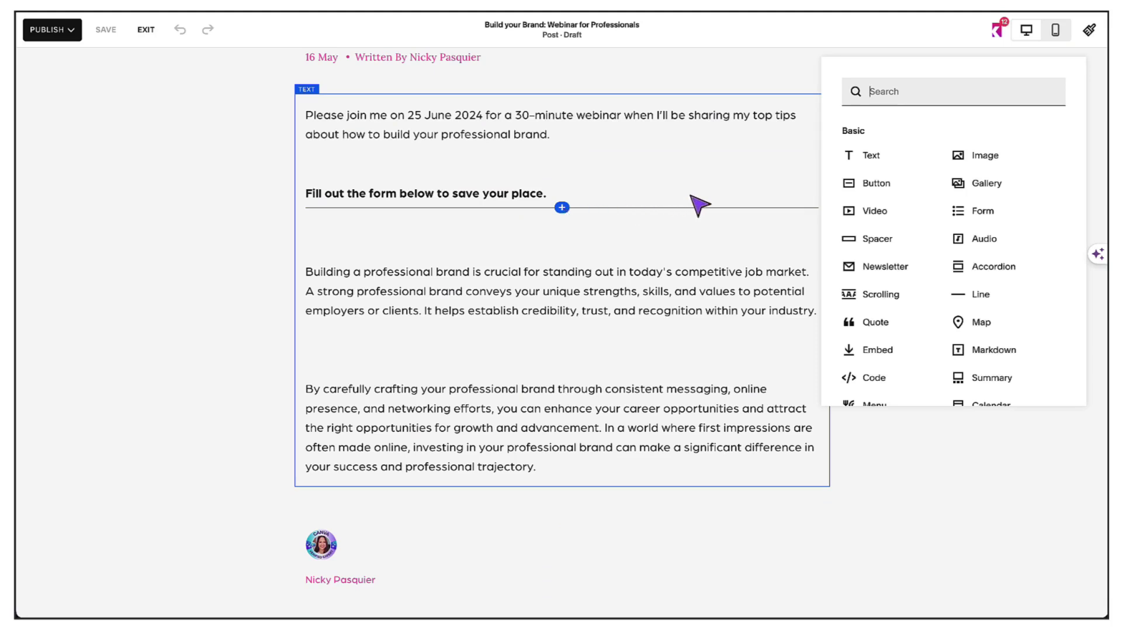
{"action": "scroll", "coordinate": [861, 188], "scroll_direction": "down", "scroll_amount": 1}
{"action": "scroll", "coordinate": [861, 187], "scroll_direction": "down", "scroll_amount": 2}
{"action": "scroll", "coordinate": [854, 193], "scroll_direction": "down", "scroll_amount": 2}
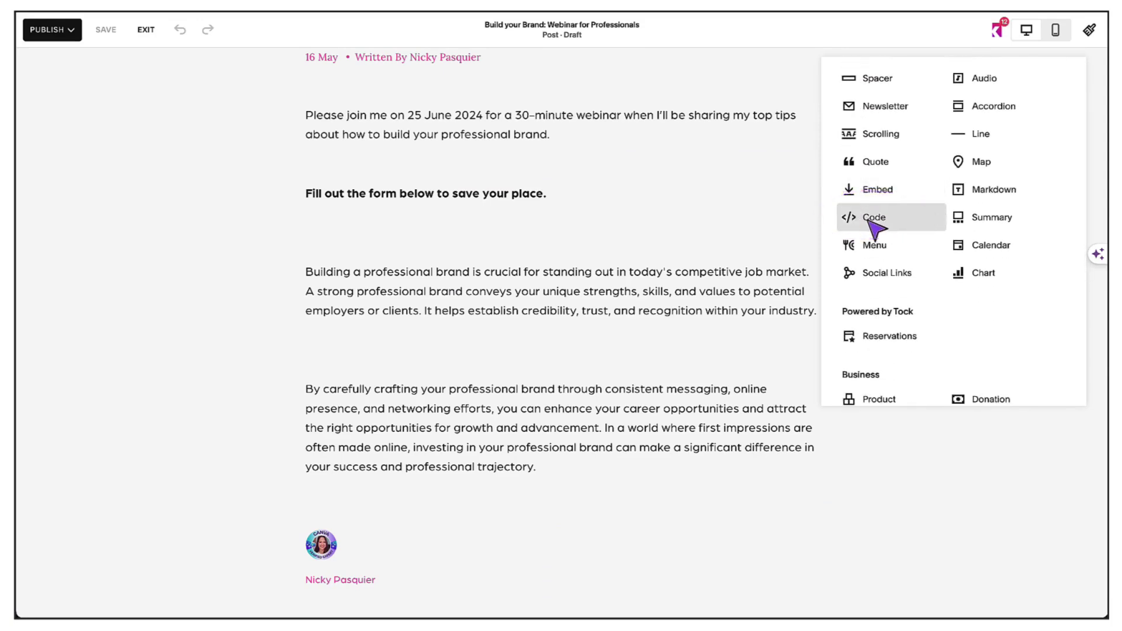
{"action": "left_click", "coordinate": [870, 219]}
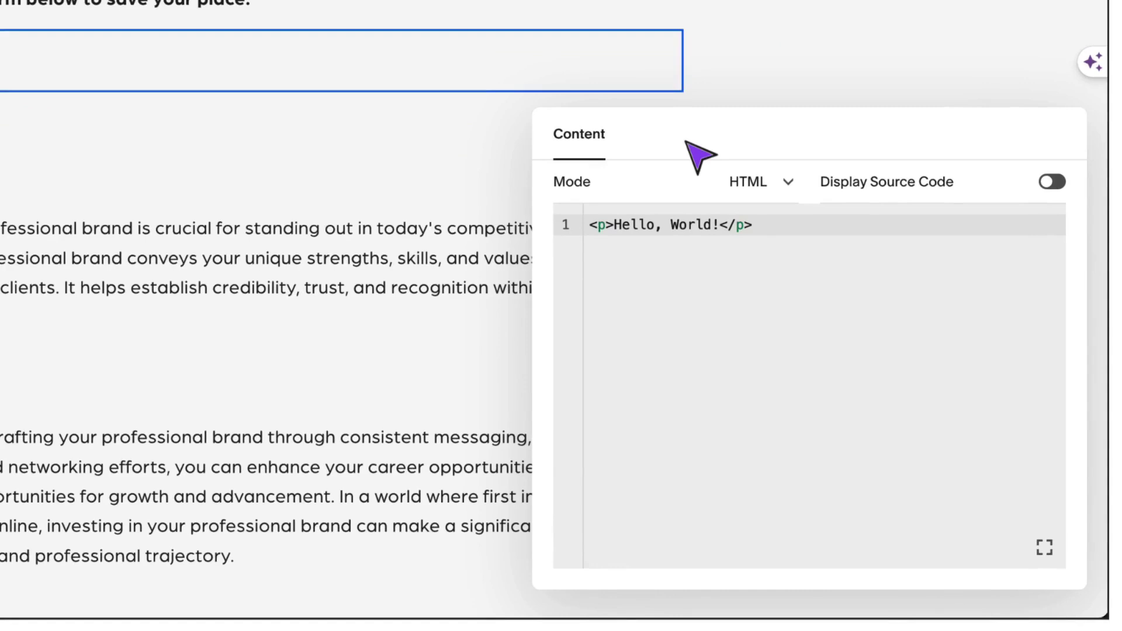
{"action": "left_click_drag", "start_coordinate": [752, 225], "coordinate": [588, 225]}
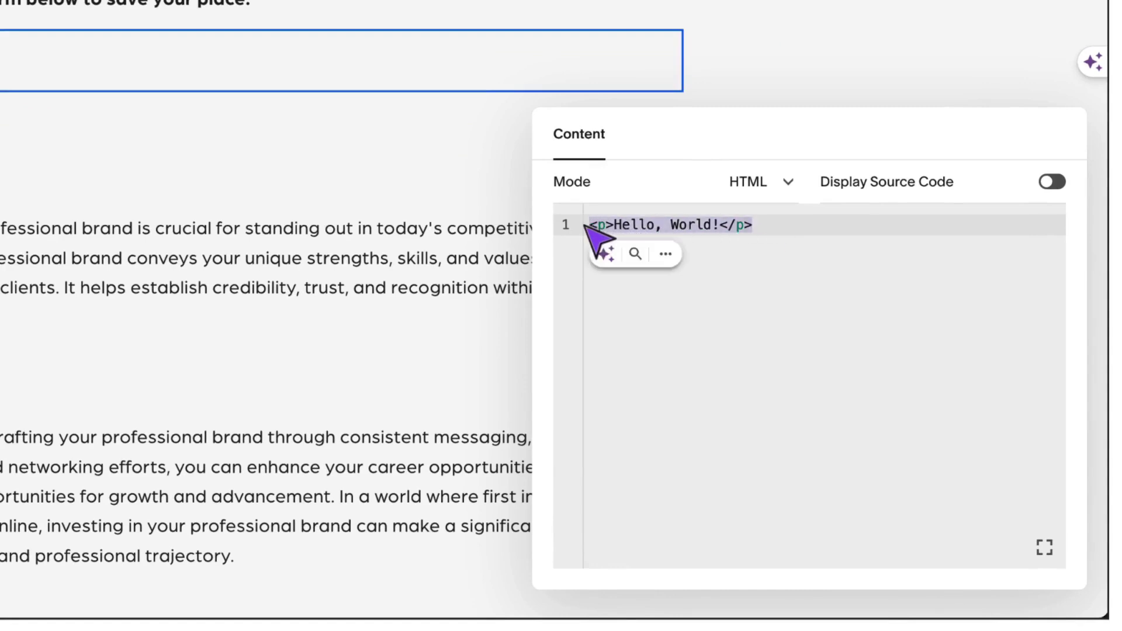
{"action": "key", "text": "ctrl+v"}
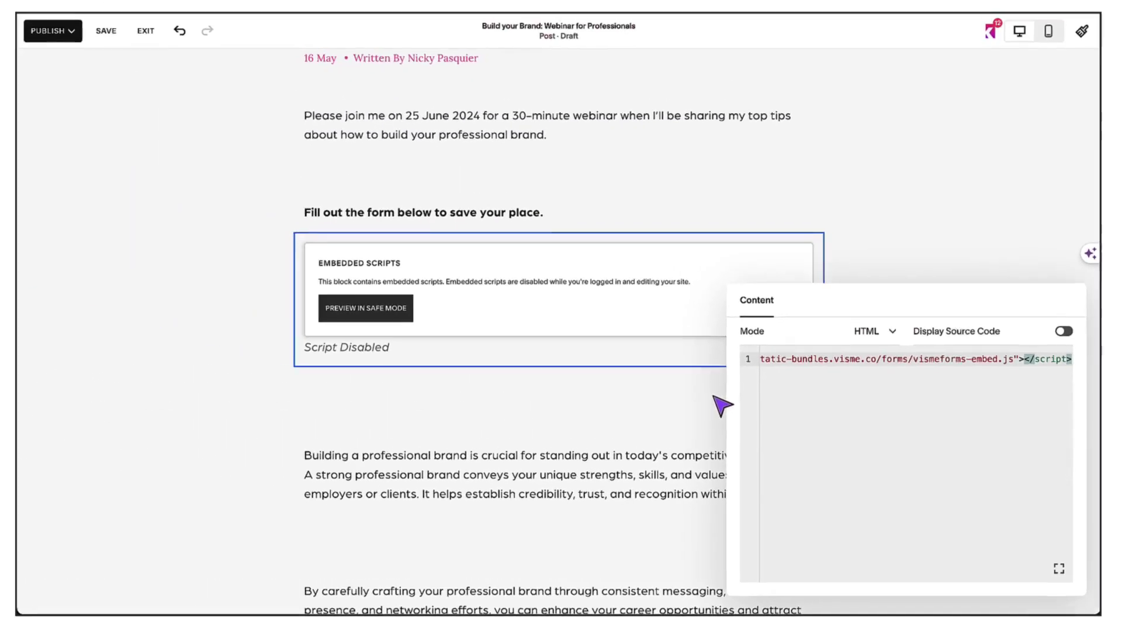
{"action": "left_click", "coordinate": [707, 309]}
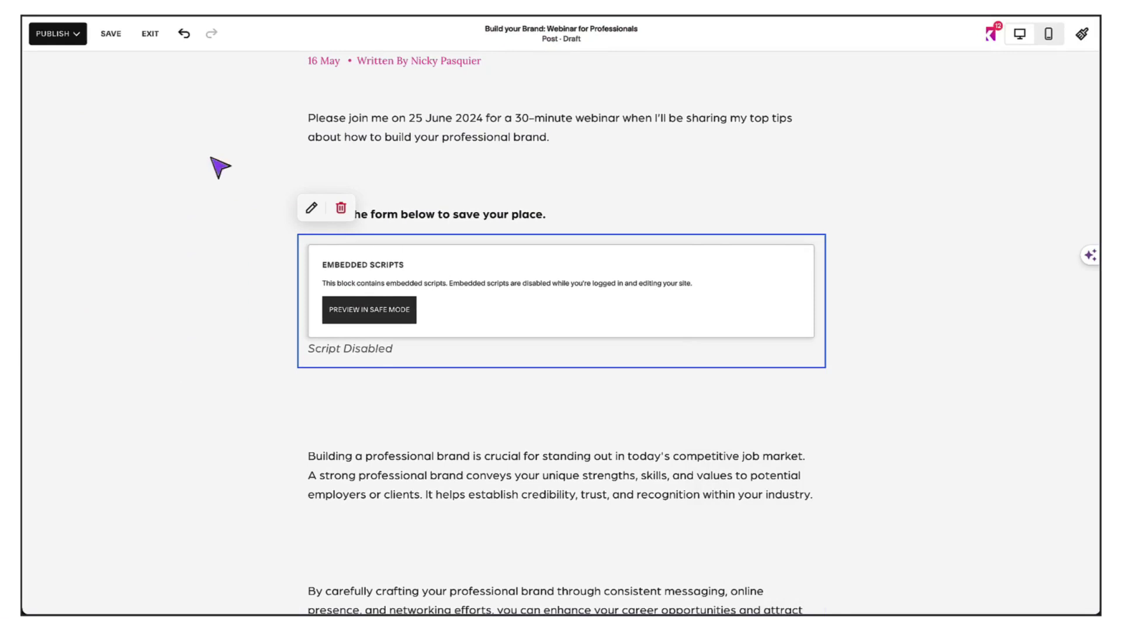
{"action": "left_click", "coordinate": [110, 35]}
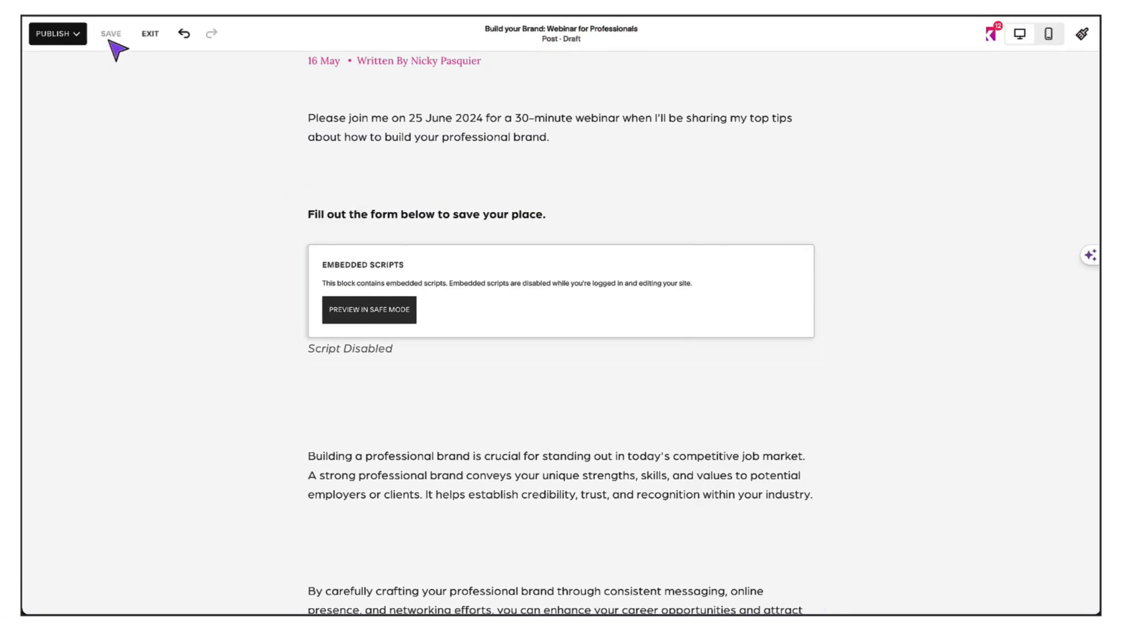
{"action": "left_click", "coordinate": [151, 36]}
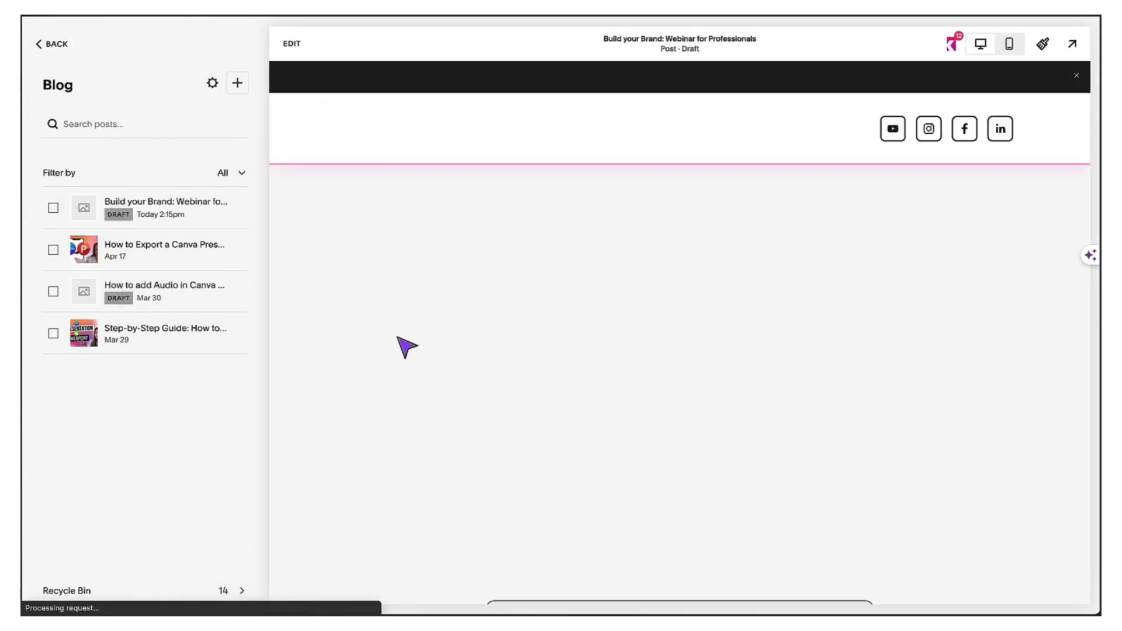
Preview the Build your Brand post full screen to check the embedded Register now form.
{"action": "left_click", "coordinate": [1071, 44]}
{"action": "scroll", "coordinate": [526, 328], "scroll_direction": "down", "scroll_amount": 2}
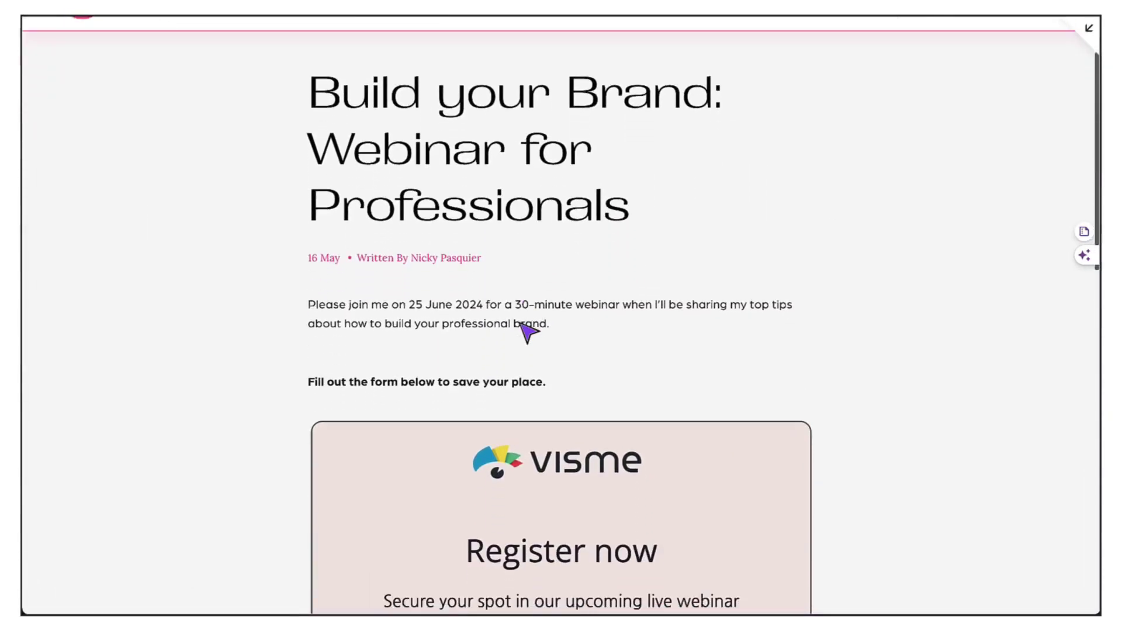
{"action": "scroll", "coordinate": [525, 329], "scroll_direction": "down", "scroll_amount": 2}
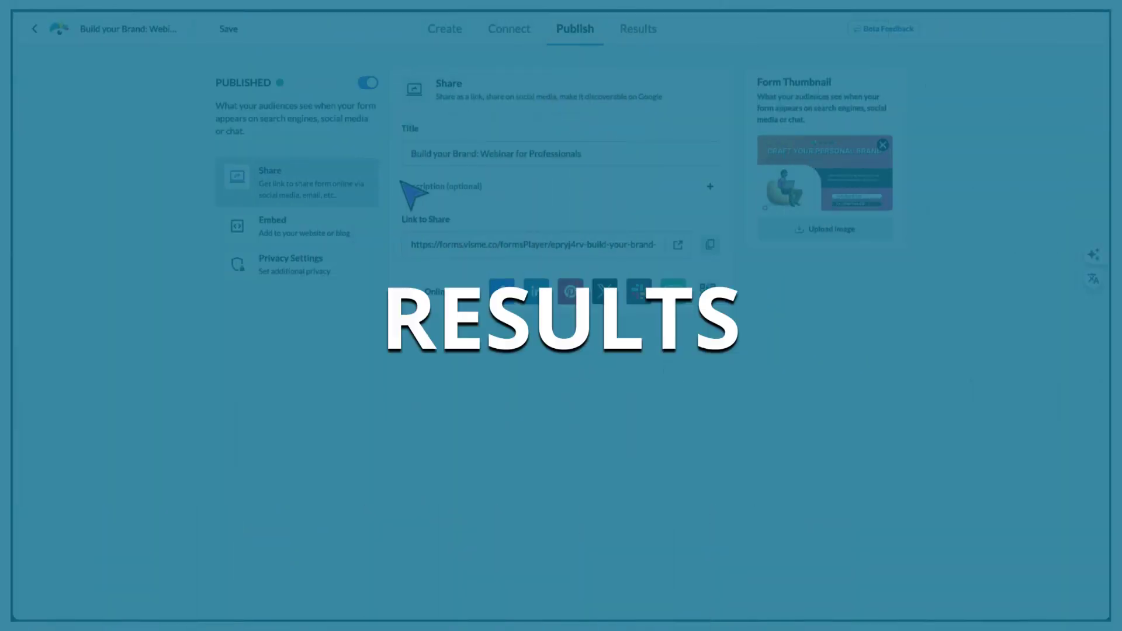
Filter the form's Results dashboard to the May 1 – May 31 date range.
{"action": "left_click", "coordinate": [637, 31]}
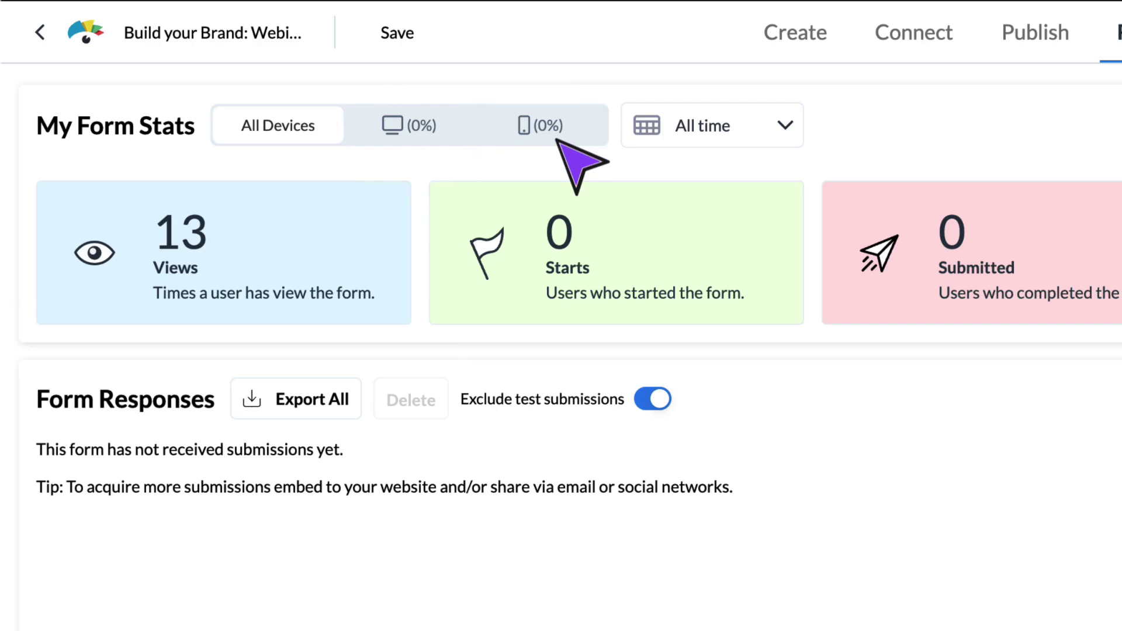
{"action": "left_click", "coordinate": [739, 143]}
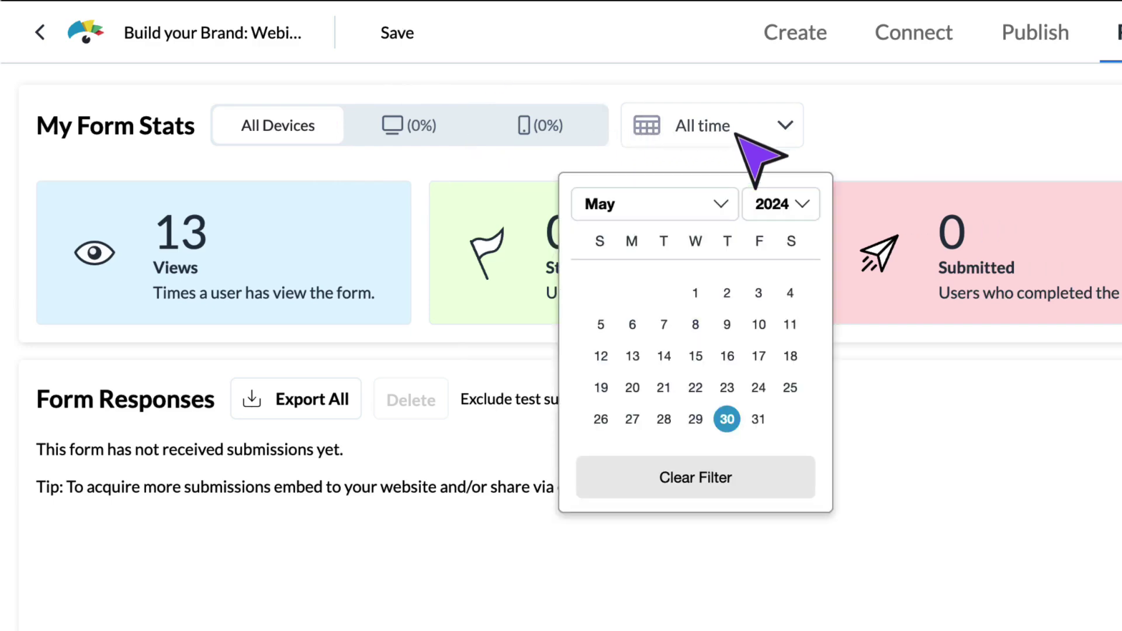
{"action": "left_click", "coordinate": [696, 292]}
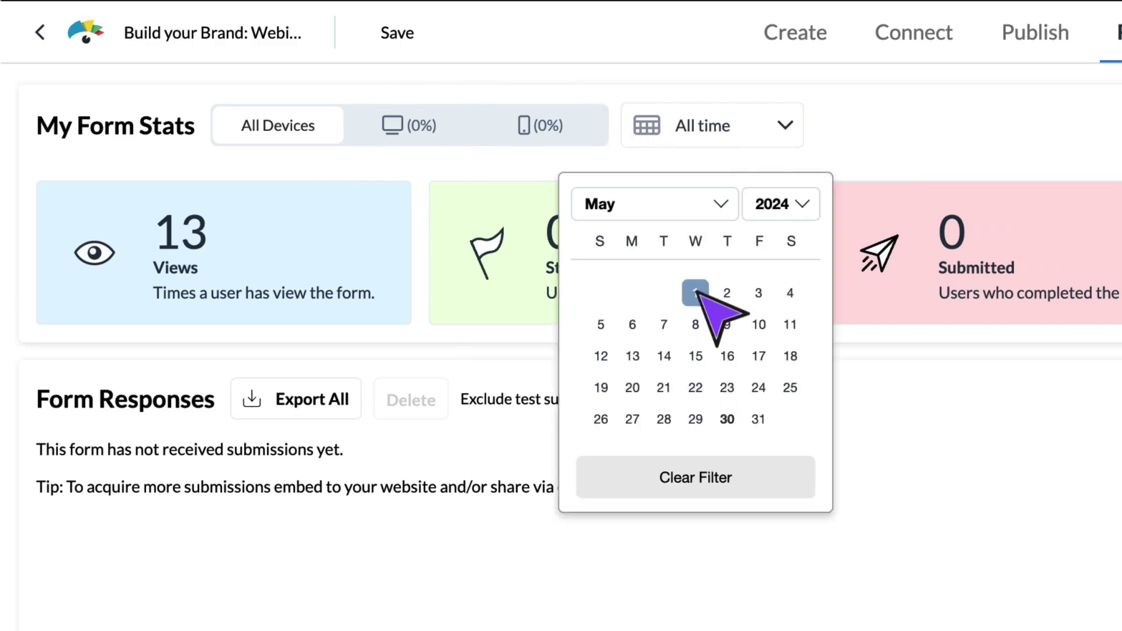
{"action": "left_click", "coordinate": [759, 419]}
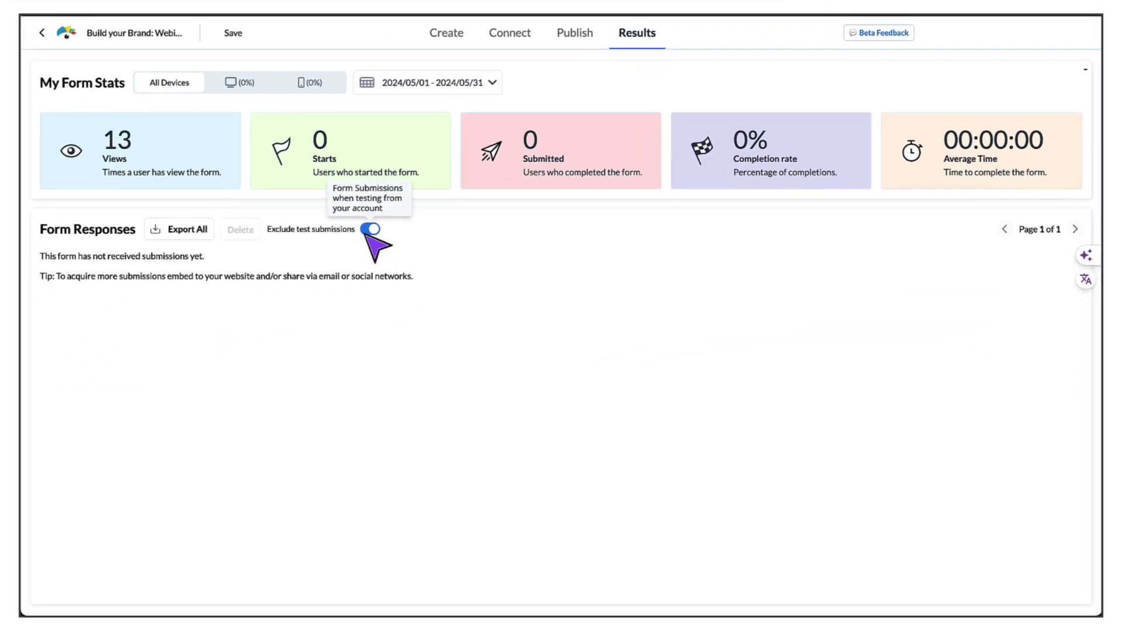
{"action": "mouse_move", "coordinate": [371, 229]}
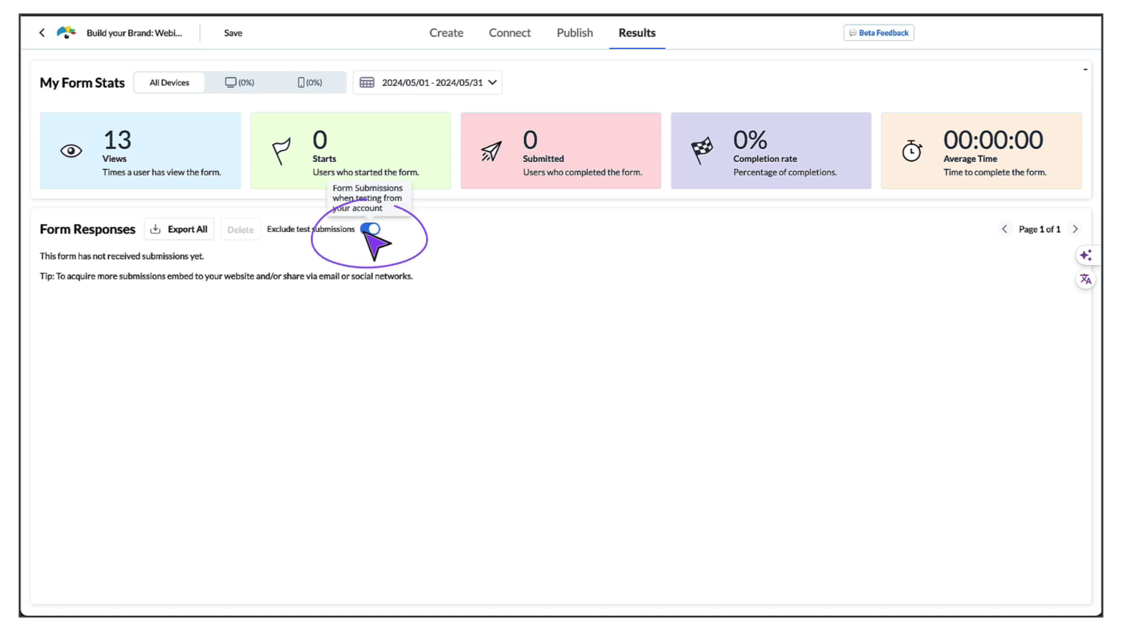
Toggle the Exclude test submissions option off and back on in Results.
{"action": "left_click", "coordinate": [371, 230]}
{"action": "left_click", "coordinate": [369, 230]}
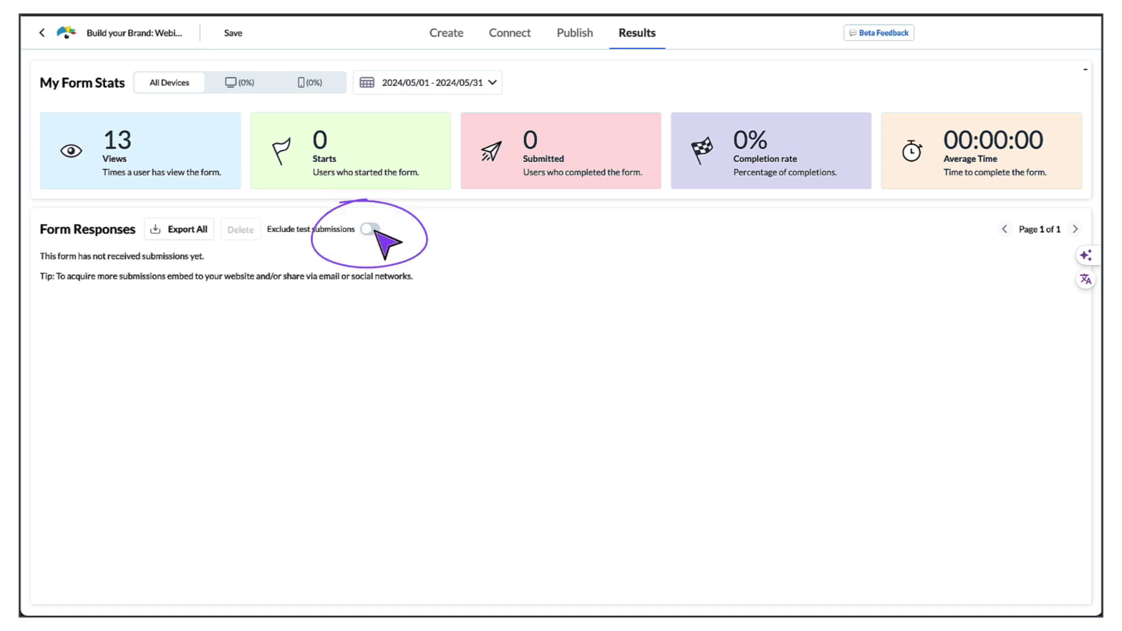